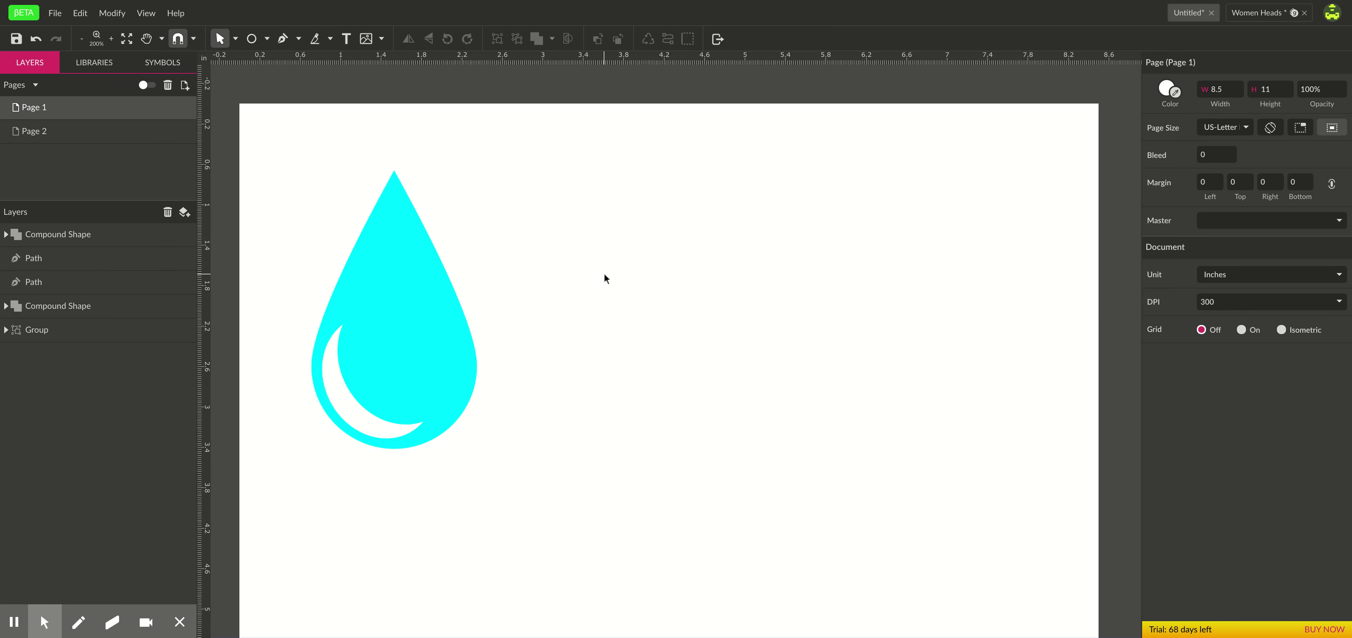
# Marquee-select the invisible white crescent beside the cyan drop and delete it
pyautogui.click(383, 380)
pyautogui.click(651, 290)
pyautogui.moveTo(651, 290); pyautogui.dragTo(809, 457)
pyautogui.press('Delete')
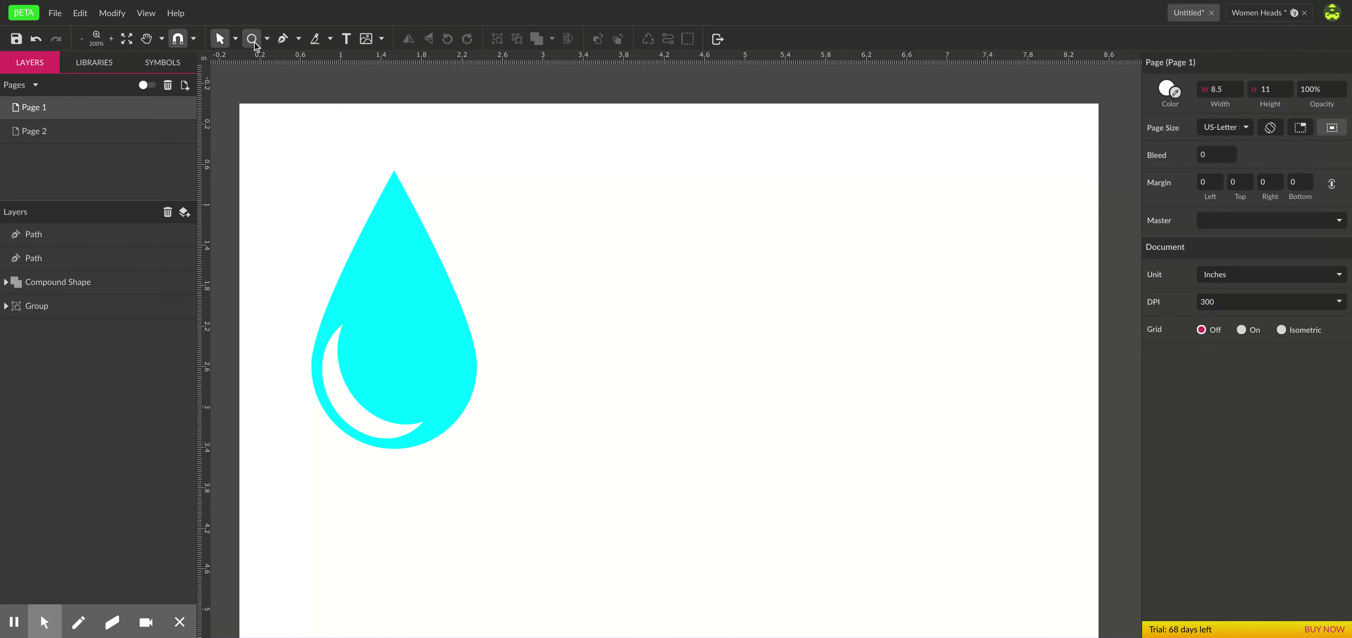
# Draw a 1.6111 in grey circle to the right of the cyan drop
pyautogui.click(253, 40)
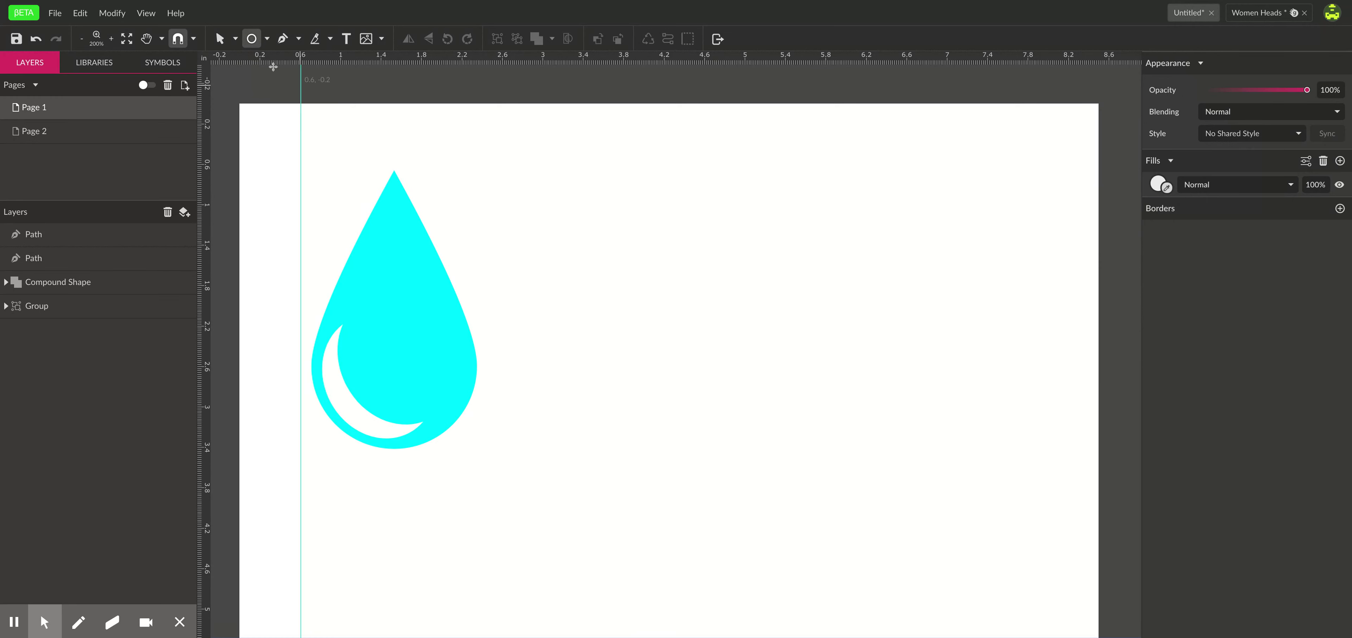
pyautogui.moveTo(687, 270); pyautogui.dragTo(849, 432)
pyautogui.moveTo(781, 357)
pyautogui.mouseDown()
pyautogui.moveTo(747, 361)
pyautogui.moveTo(779, 360)
pyautogui.mouseUp()
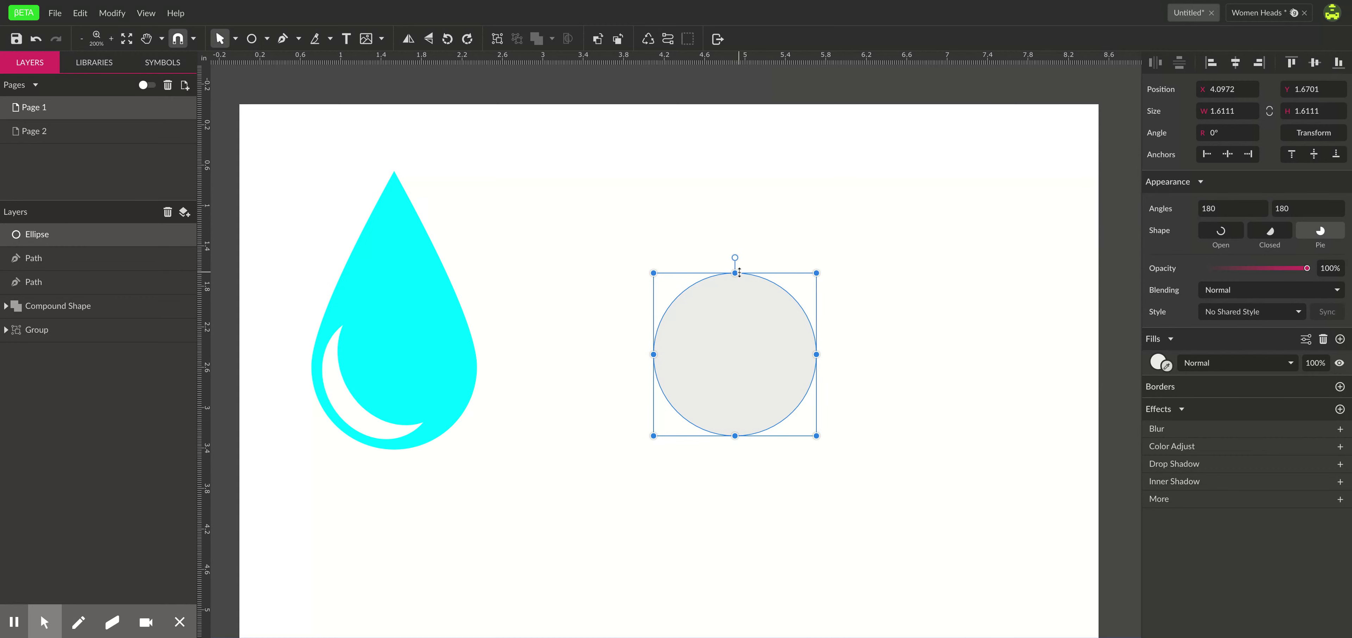
# Convert the grey circle to a path and switch to Subselect for node editing
pyautogui.click(668, 40)
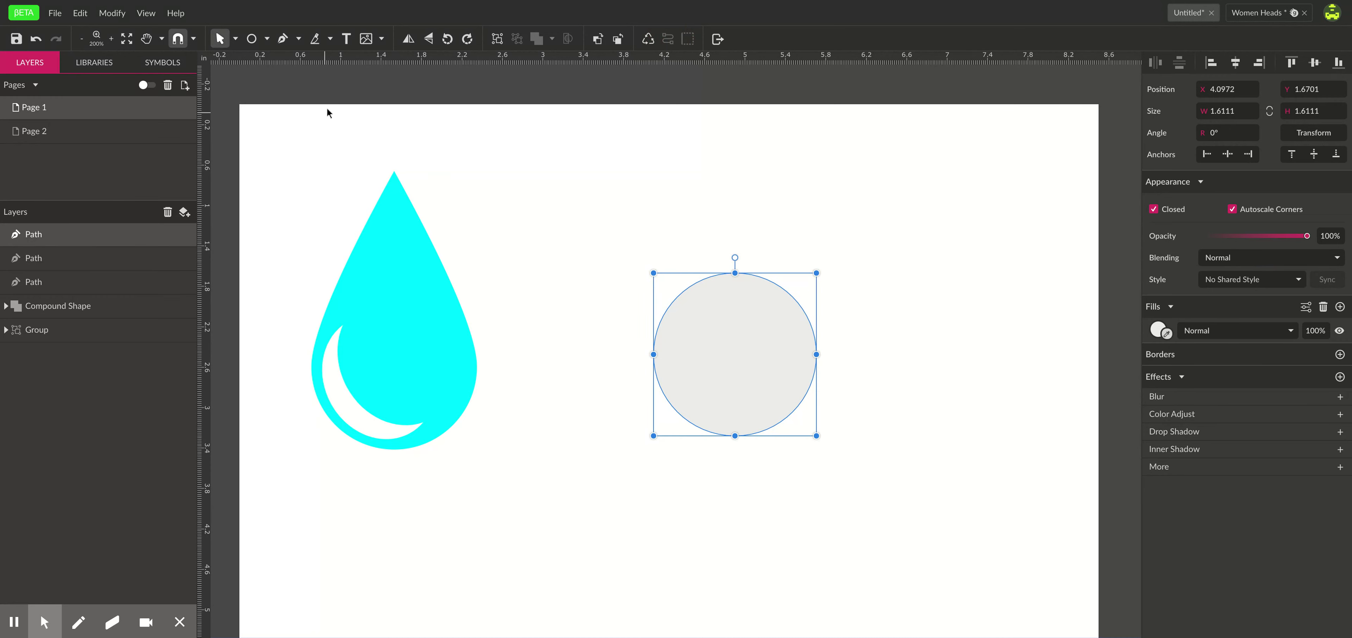
pyautogui.click(233, 39)
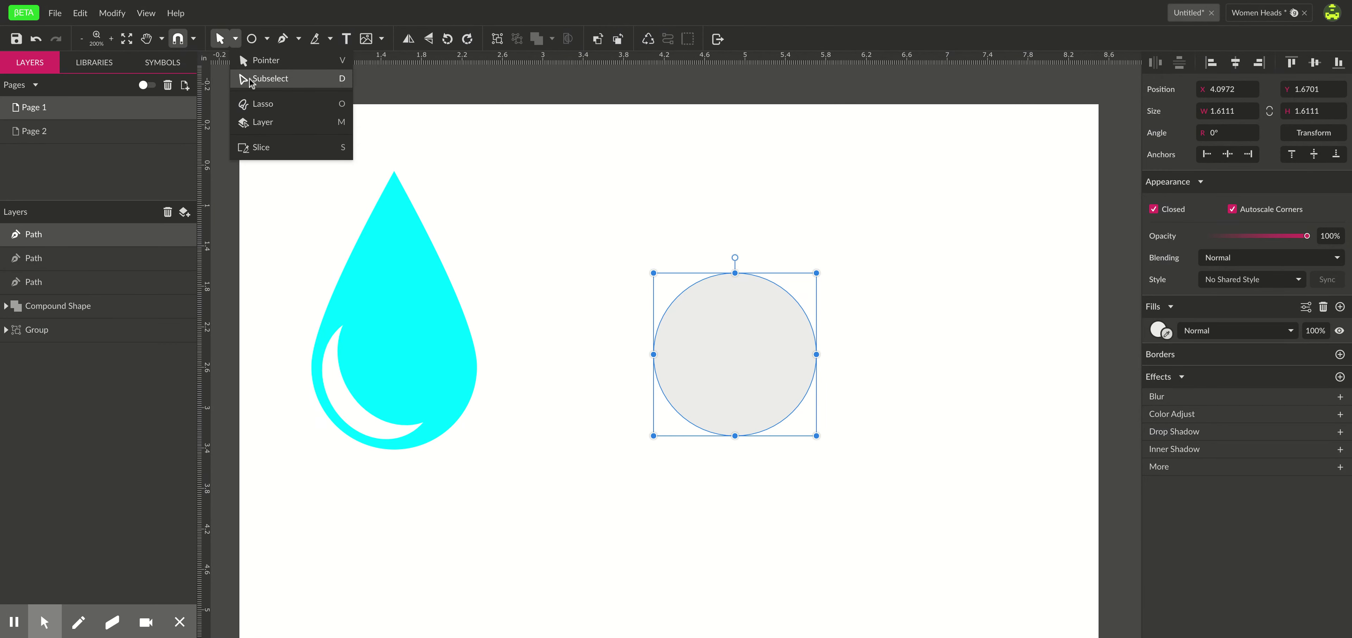
pyautogui.click(254, 79)
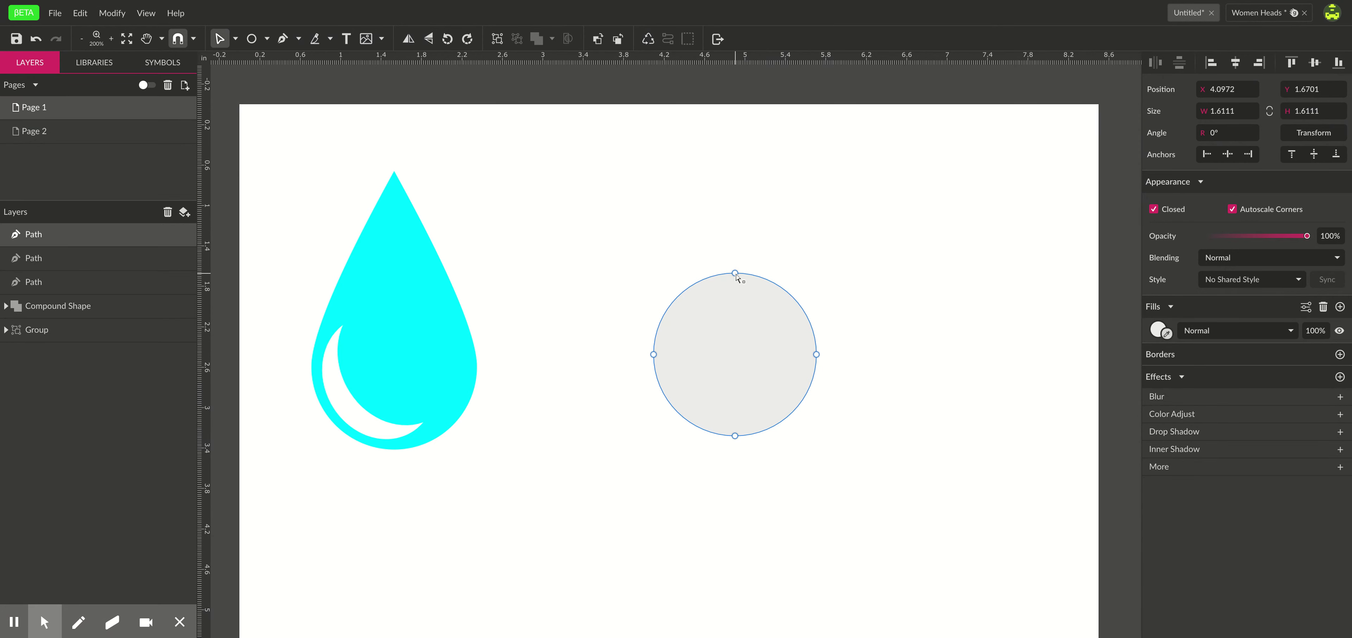
# Set the top node's joint to Straight and raise it into a pointed tip, 2.9896 in tall
pyautogui.click(735, 274)
pyautogui.click(653, 354)
pyautogui.click(734, 272)
pyautogui.moveTo(734, 272); pyautogui.dragTo(735, 189)
pyautogui.hotkey('ctrl', 'z')
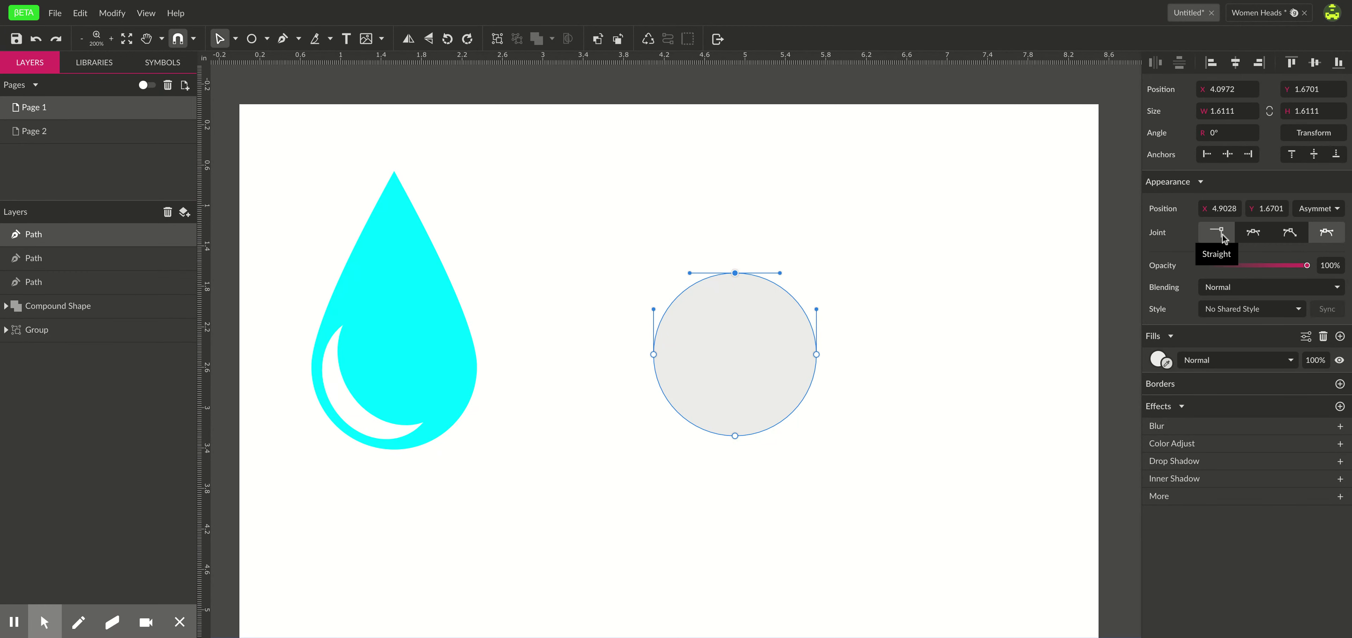
pyautogui.click(1219, 233)
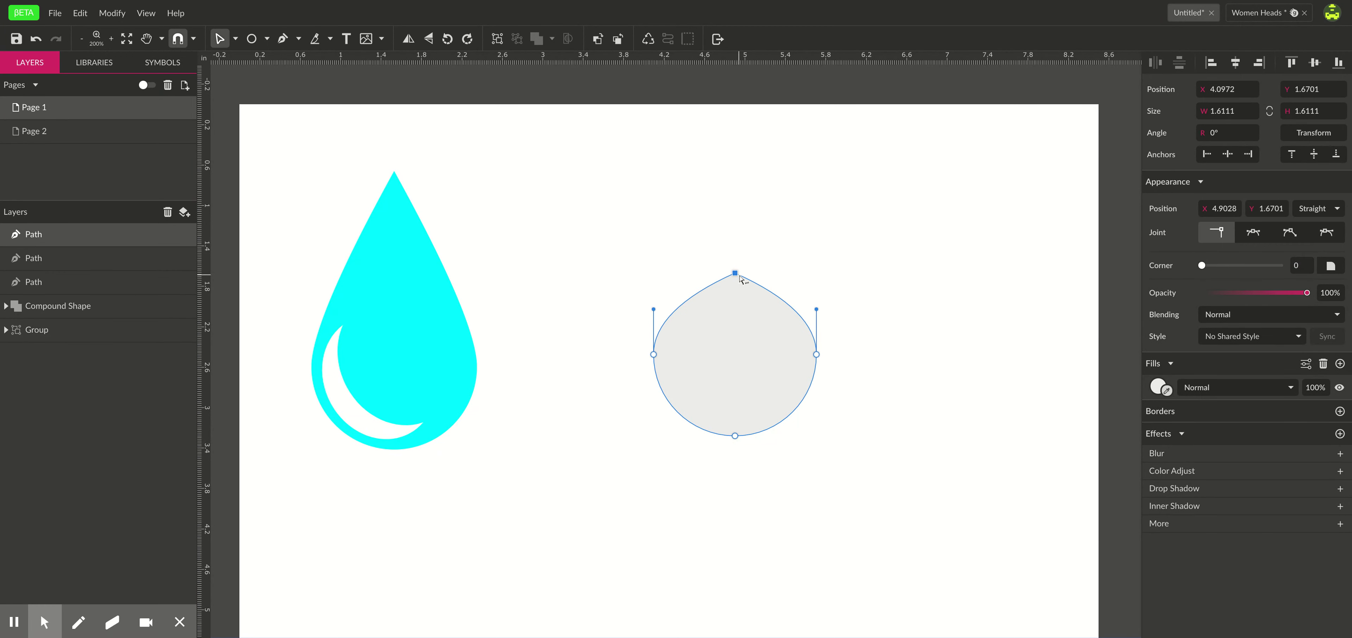
pyautogui.moveTo(736, 277); pyautogui.dragTo(738, 129)
# Return to the Pointer and move the grey teardrop down and left toward the cyan drop
pyautogui.click(854, 266)
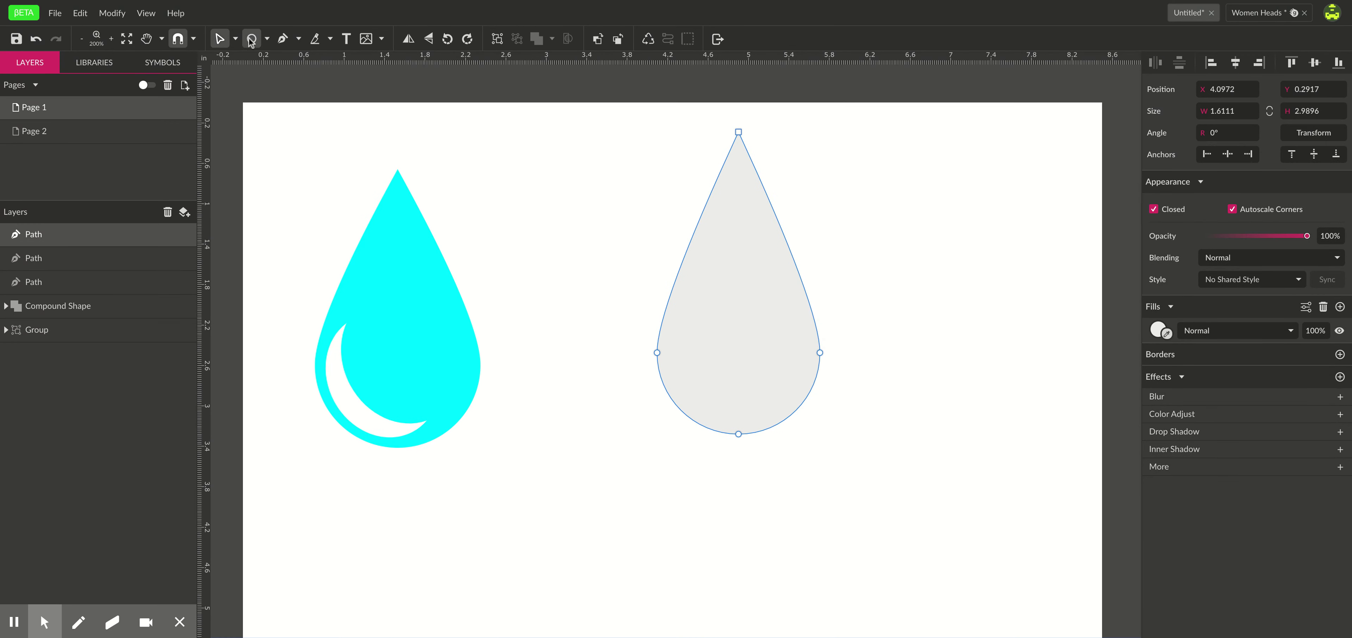
pyautogui.click(235, 38)
pyautogui.click(257, 59)
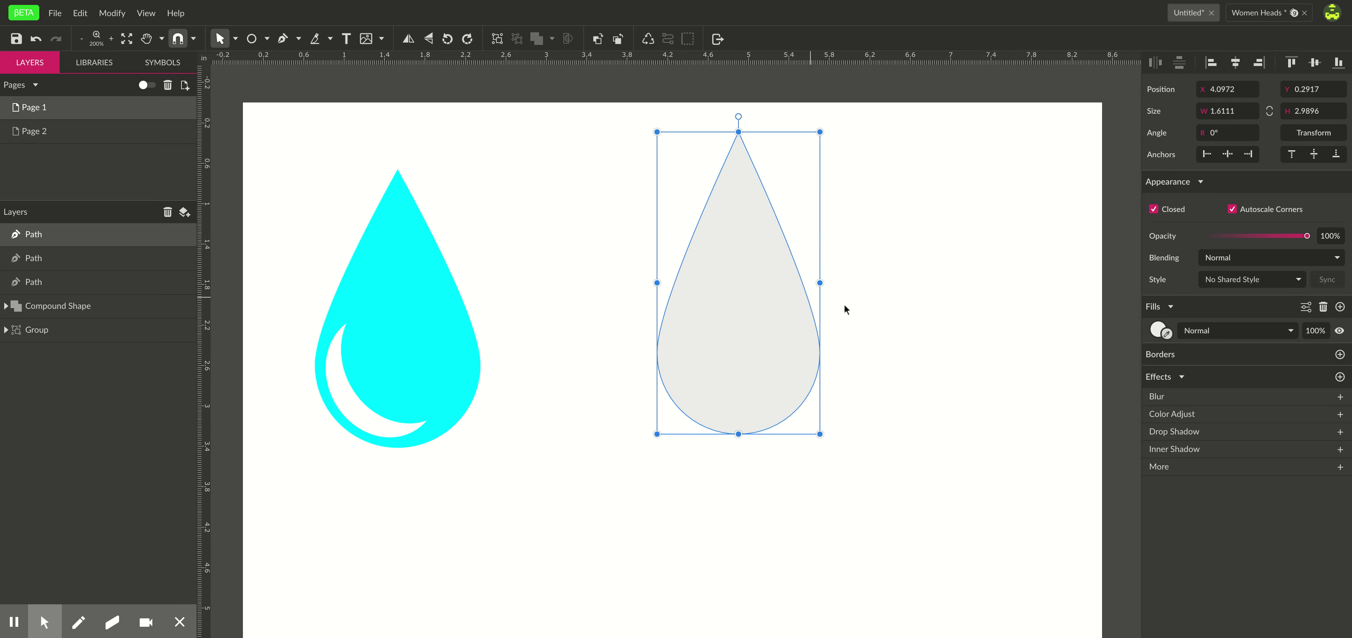
pyautogui.click(1158, 332)
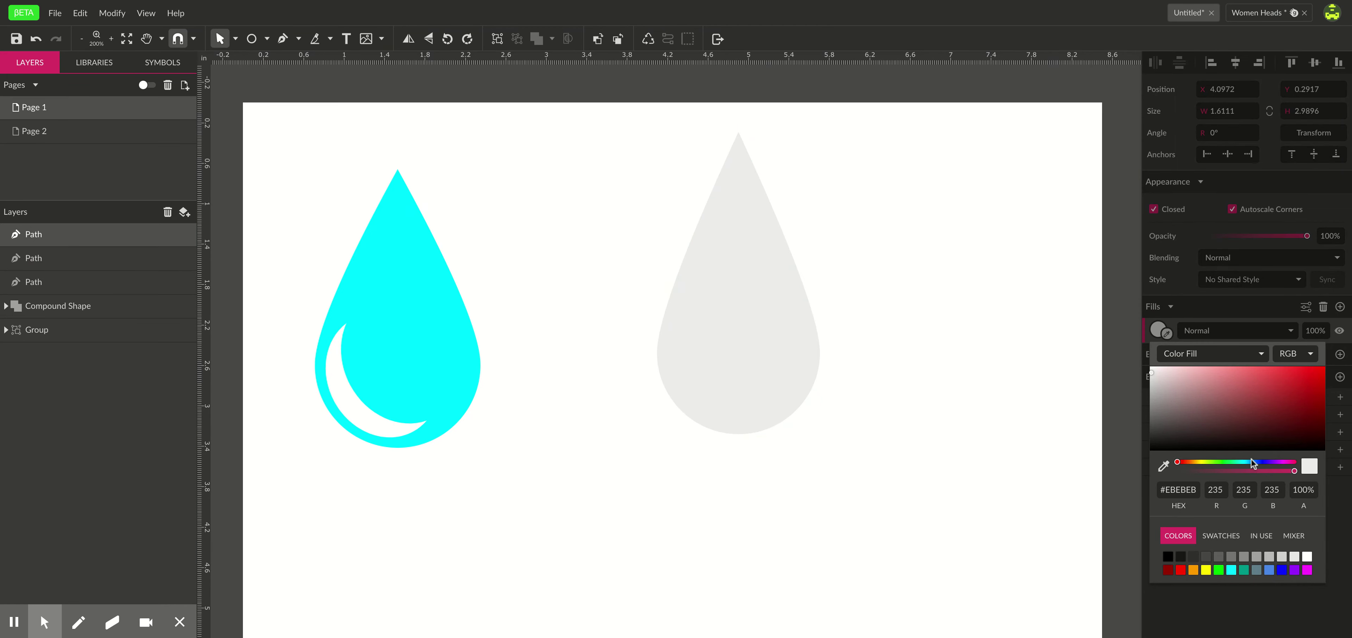
pyautogui.click(840, 281)
pyautogui.click(746, 316)
pyautogui.moveTo(725, 287); pyautogui.dragTo(677, 336)
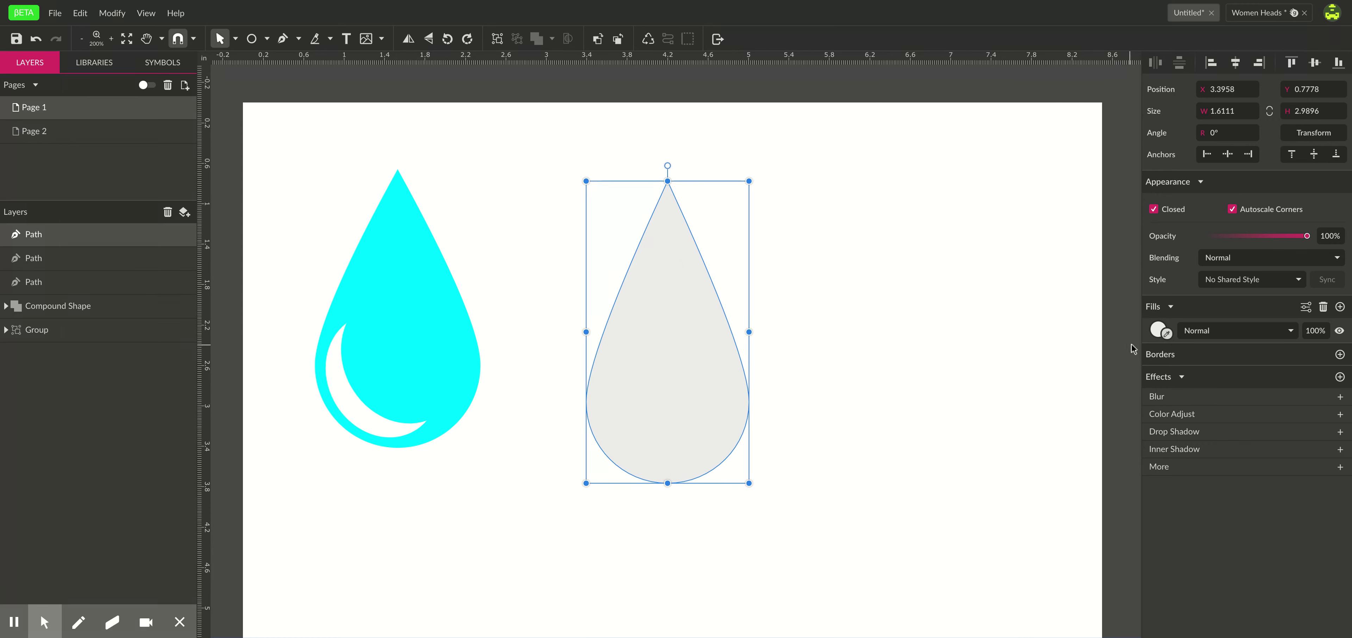
# Change the teardrop's fill from grey to light blue in the colour picker
pyautogui.click(1158, 333)
pyautogui.click(1201, 393)
pyautogui.click(1270, 391)
pyautogui.click(1256, 462)
pyautogui.moveTo(1255, 462); pyautogui.dragTo(1242, 461)
pyautogui.click(1301, 382)
pyautogui.click(917, 299)
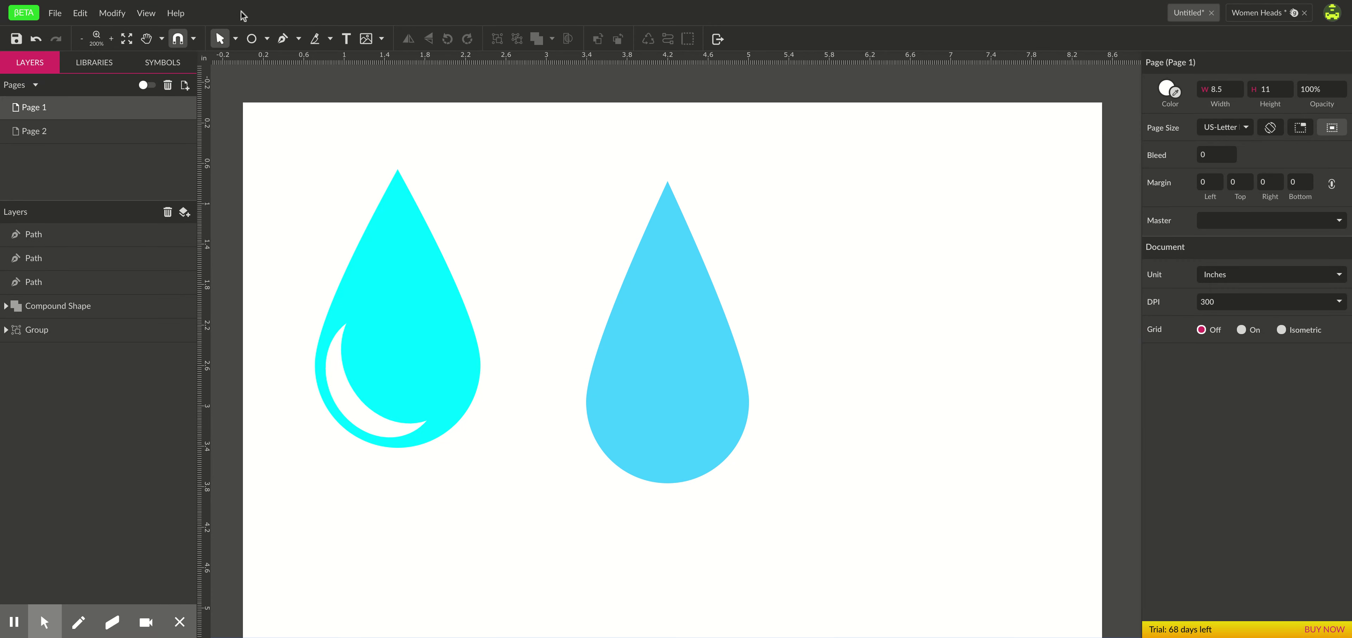
# Draw a roughly 1.05 in grey circle right of the blue teardrop and duplicate it slightly to the right
pyautogui.click(253, 38)
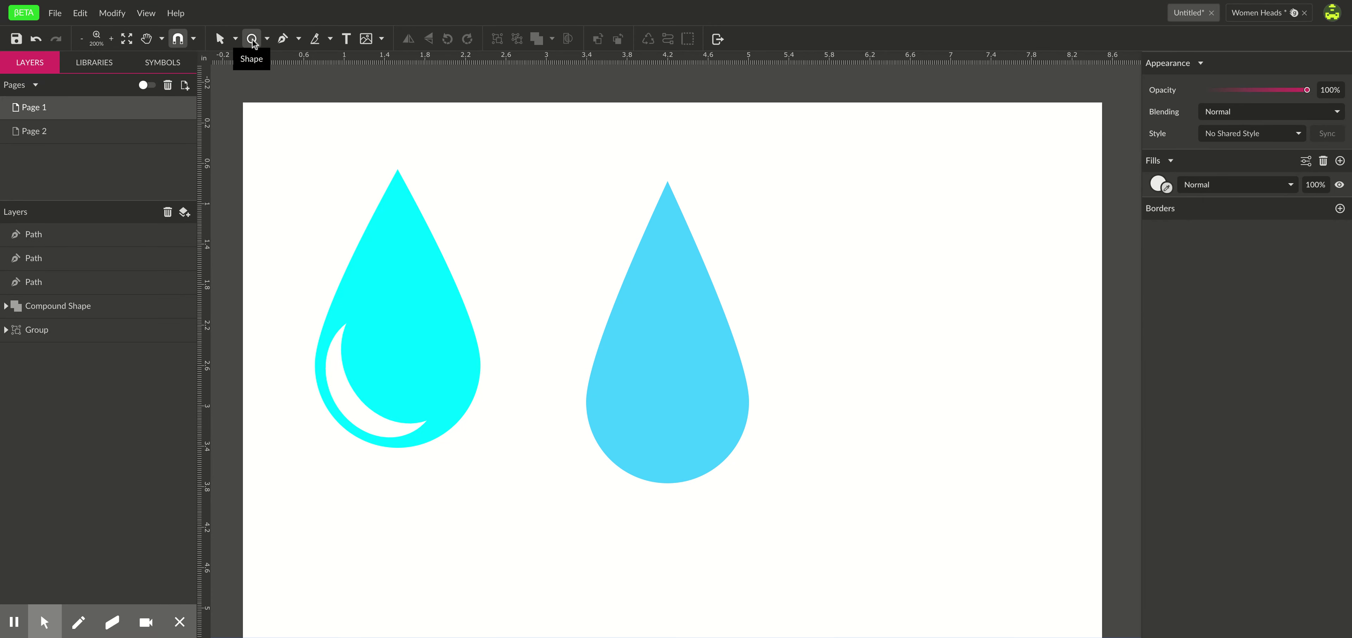
pyautogui.click(839, 212)
pyautogui.moveTo(866, 244); pyautogui.dragTo(944, 319)
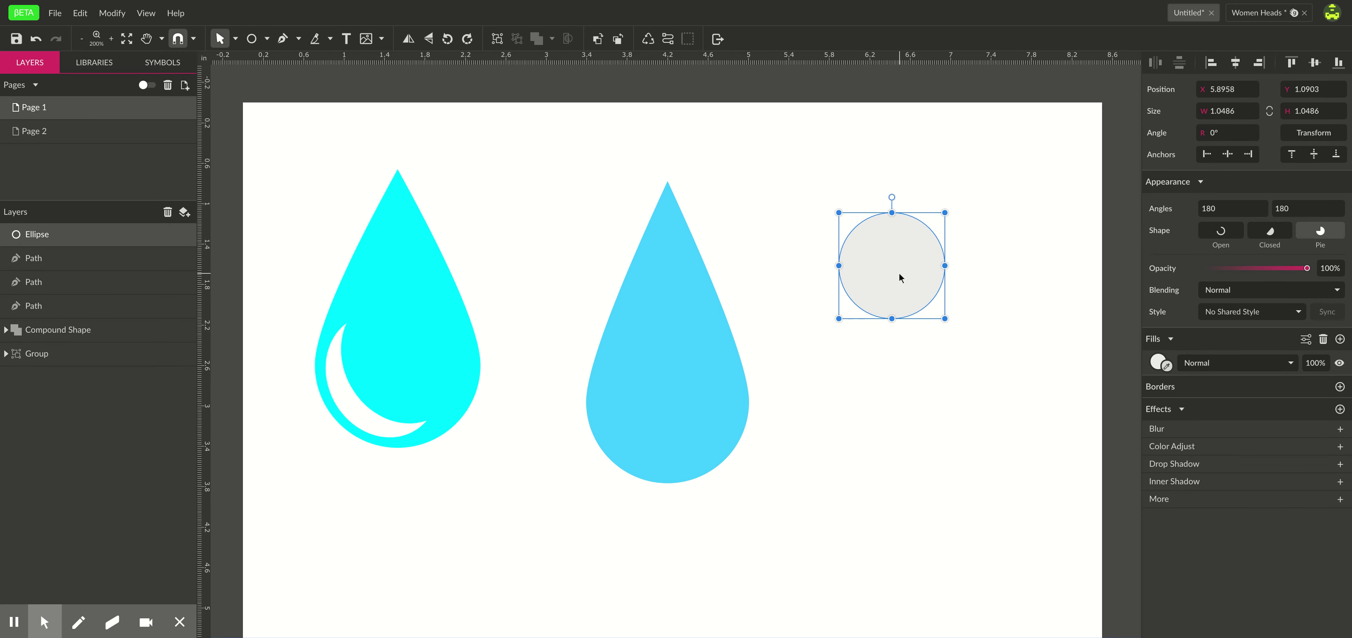
pyautogui.moveTo(899, 273); pyautogui.dragTo(842, 213)
pyautogui.click(841, 212)
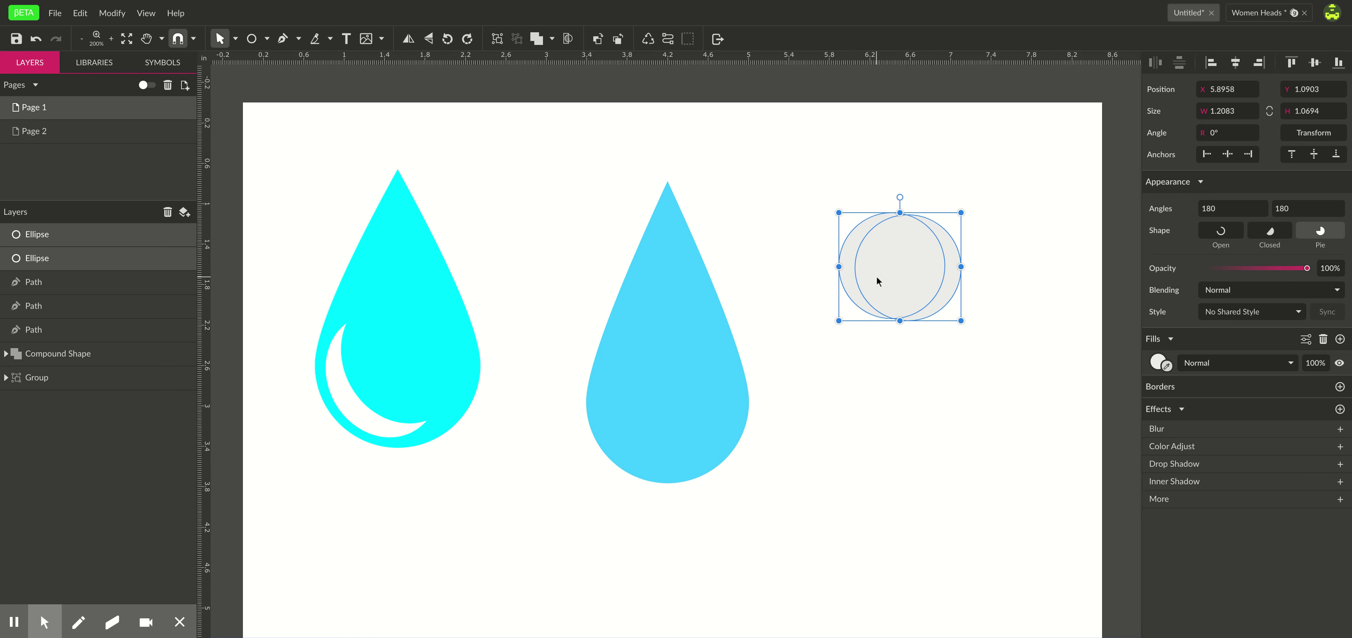
# Subtract the two circles into a crescent and place it on the blue teardrop's lower left
pyautogui.click(553, 38)
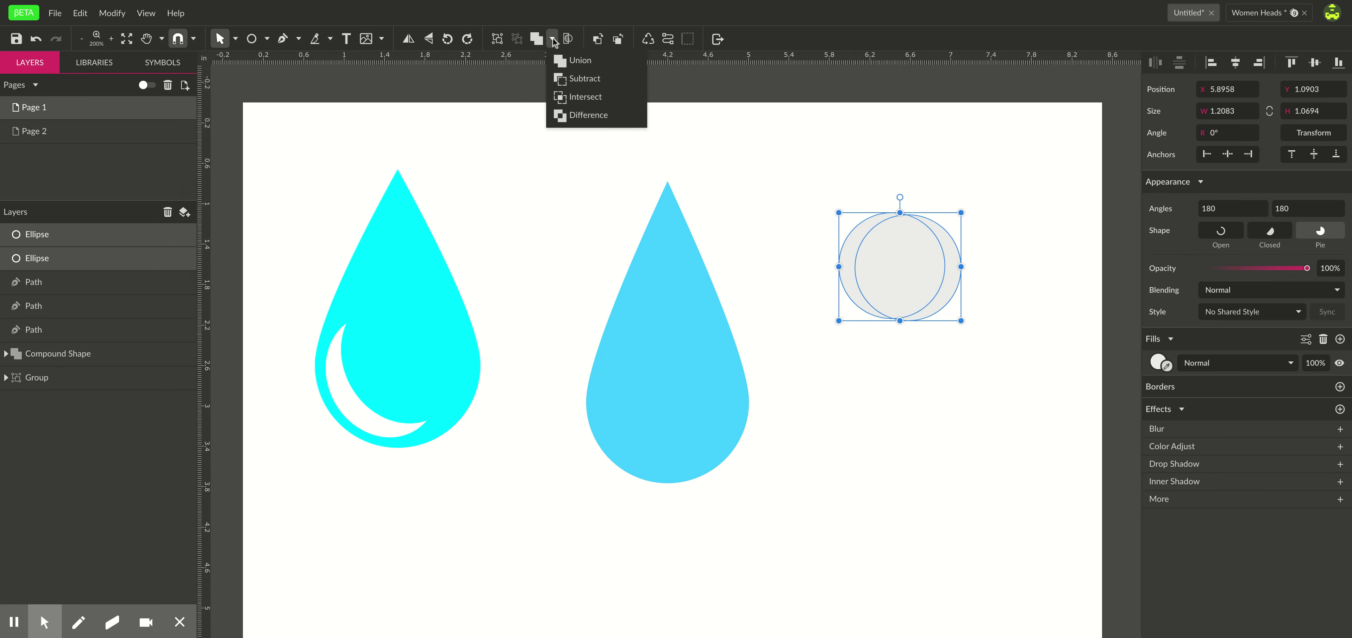
pyautogui.click(566, 80)
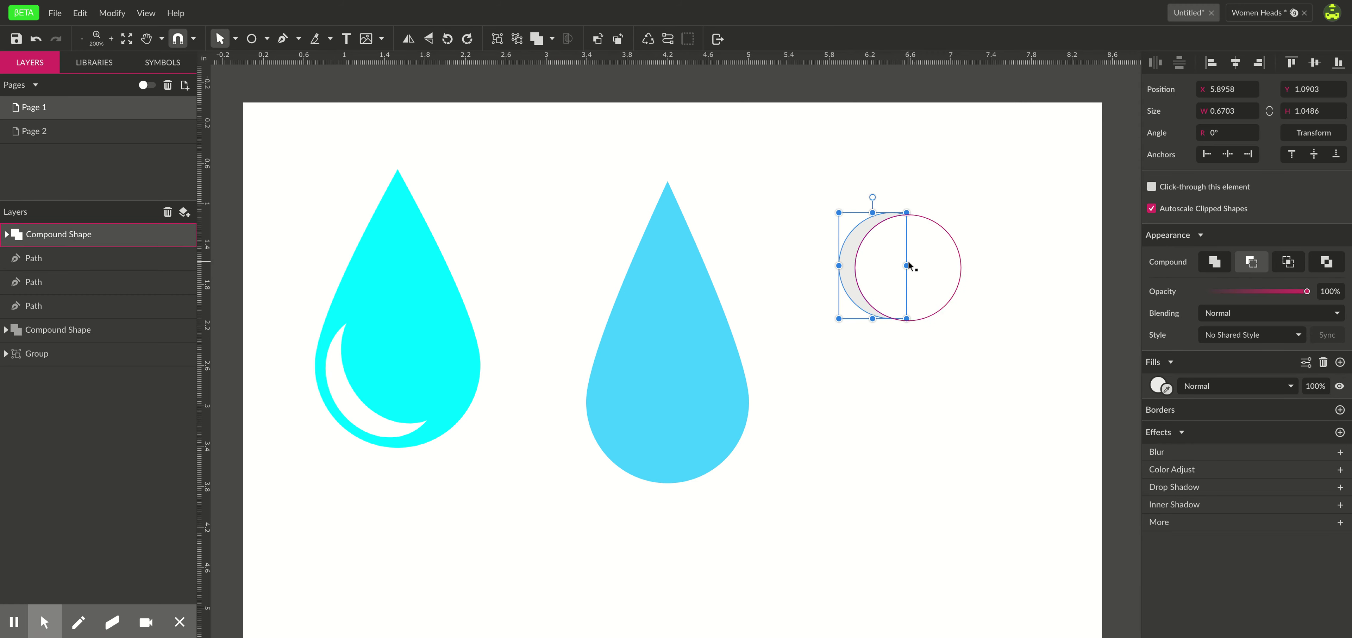
pyautogui.doubleClick(854, 252)
pyautogui.moveTo(848, 261); pyautogui.dragTo(606, 404)
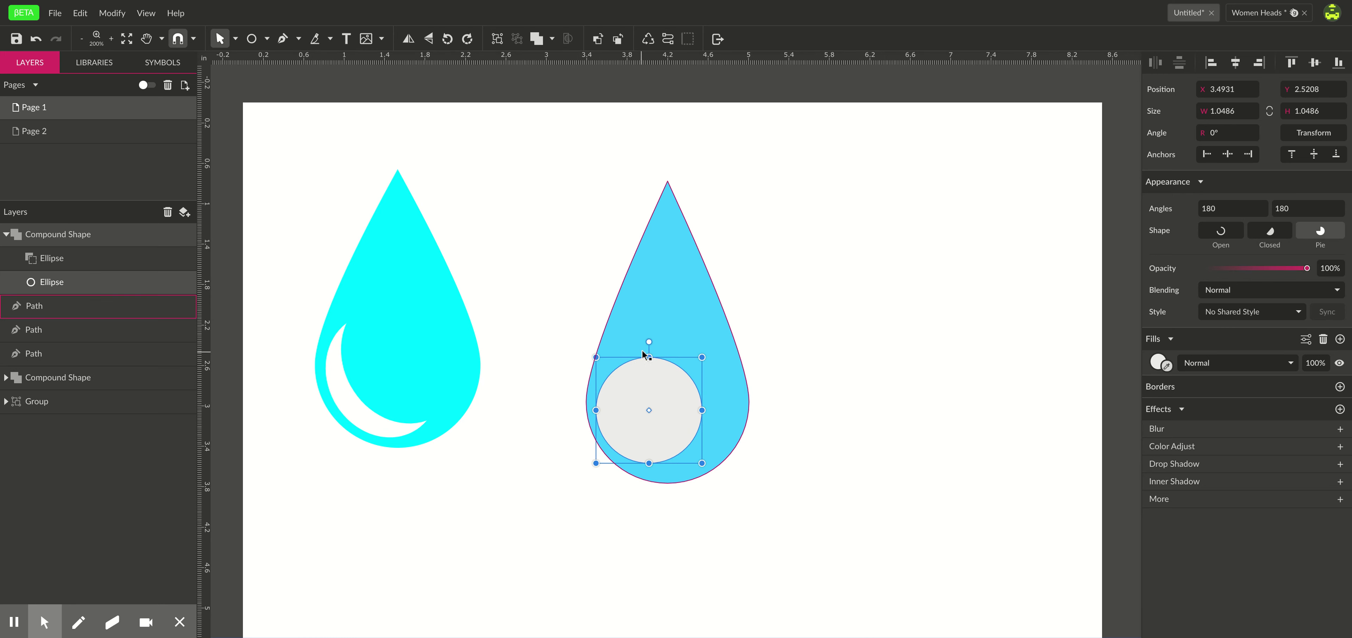
pyautogui.hotkey('ctrl', 'z')
pyautogui.moveTo(821, 186); pyautogui.dragTo(920, 313)
pyautogui.moveTo(849, 261); pyautogui.dragTo(618, 386)
pyautogui.moveTo(636, 339); pyautogui.dragTo(618, 346)
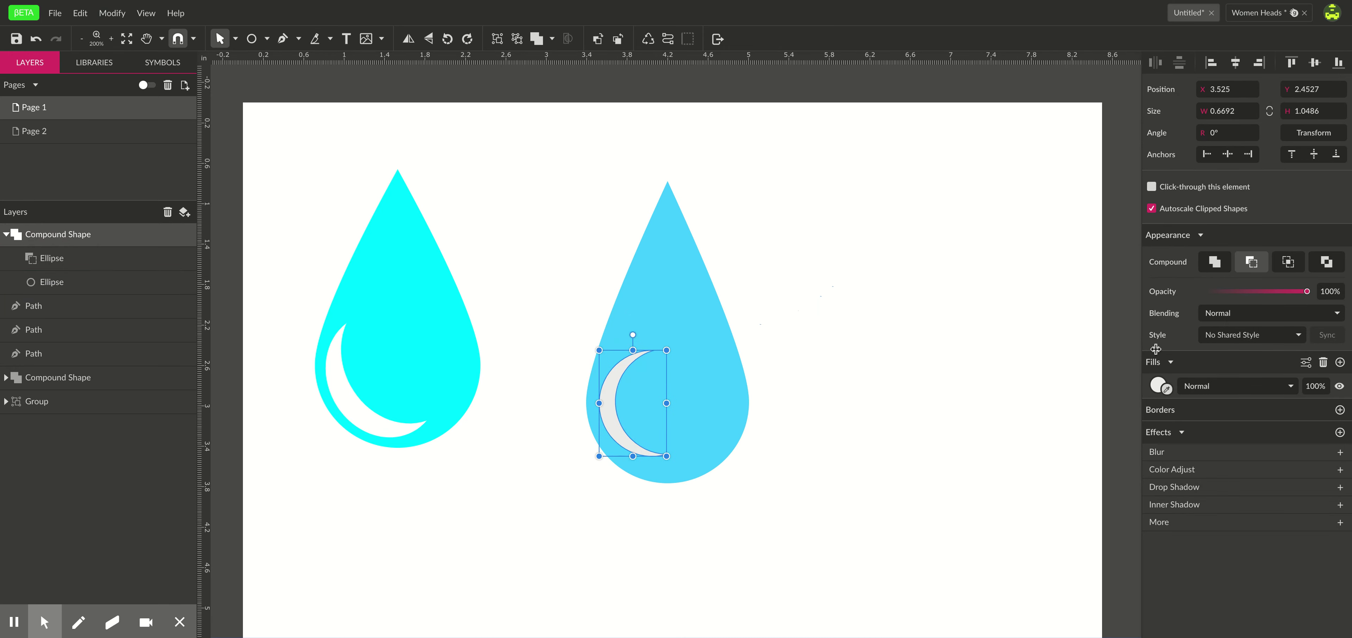
# Fill the crescent white (#FFFFFF) and pan down to the hearts
pyautogui.click(1159, 385)
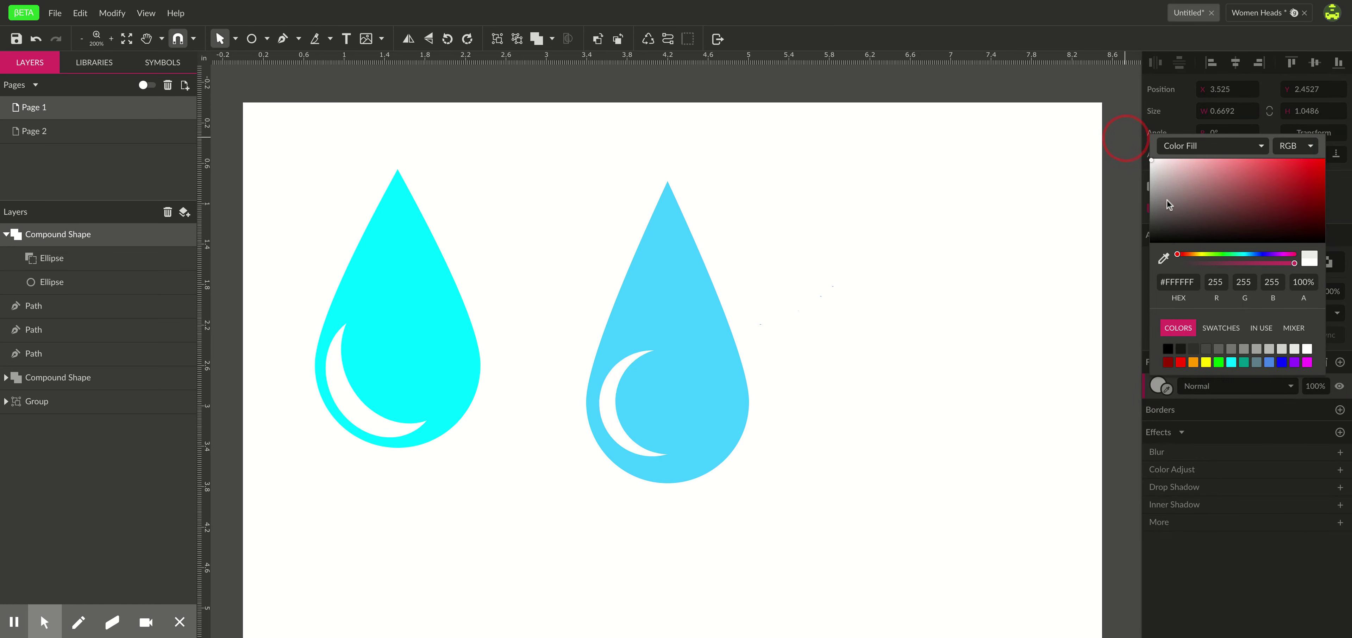
pyautogui.click(843, 453)
pyautogui.press('h')
pyautogui.moveTo(694, 604); pyautogui.dragTo(704, 387)
pyautogui.press('v')
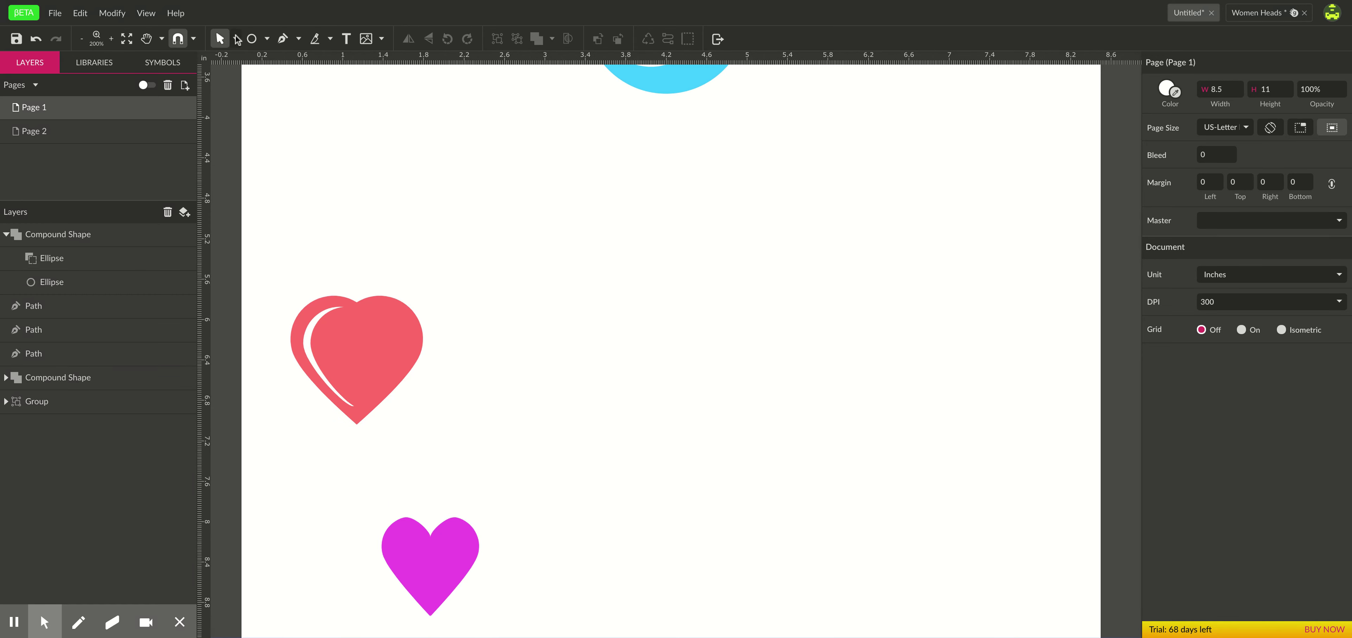
# Draw a new grey circle next to the red heart
pyautogui.click(252, 38)
pyautogui.moveTo(580, 256); pyautogui.dragTo(748, 424)
pyautogui.moveTo(656, 357); pyautogui.dragTo(647, 295)
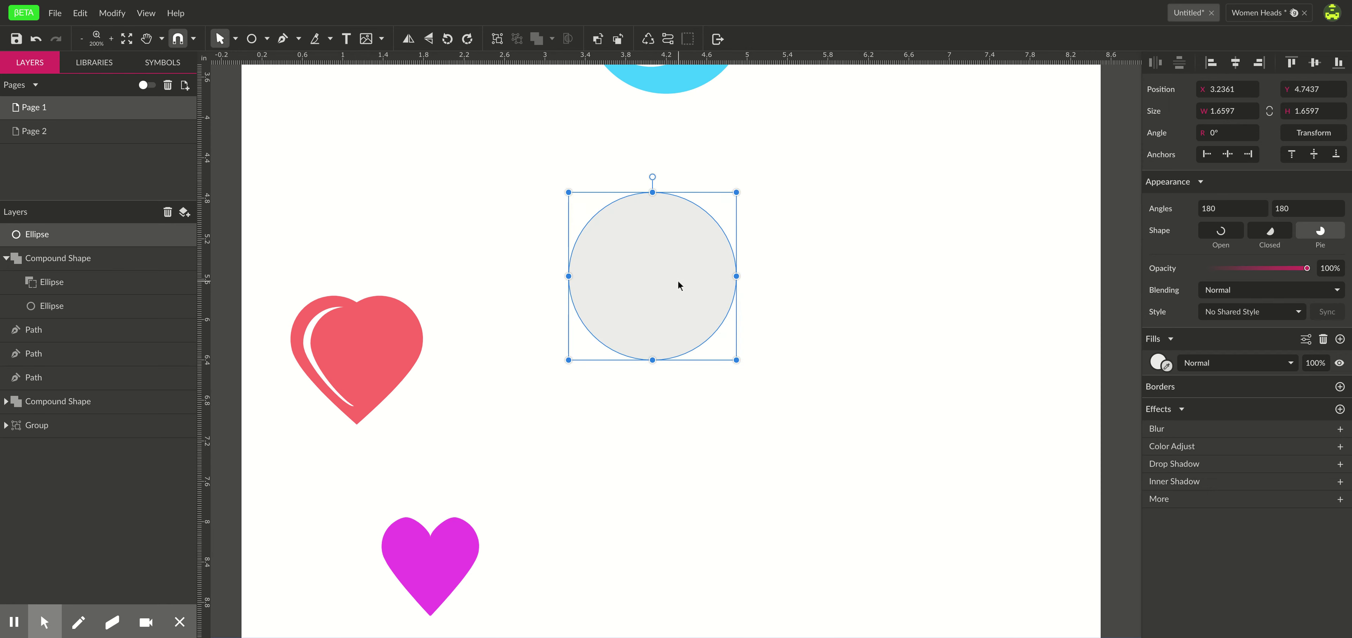
# Convert the circle to a path, make its bottom node Straight, and pull it down into a tip
pyautogui.click(666, 40)
pyautogui.click(236, 39)
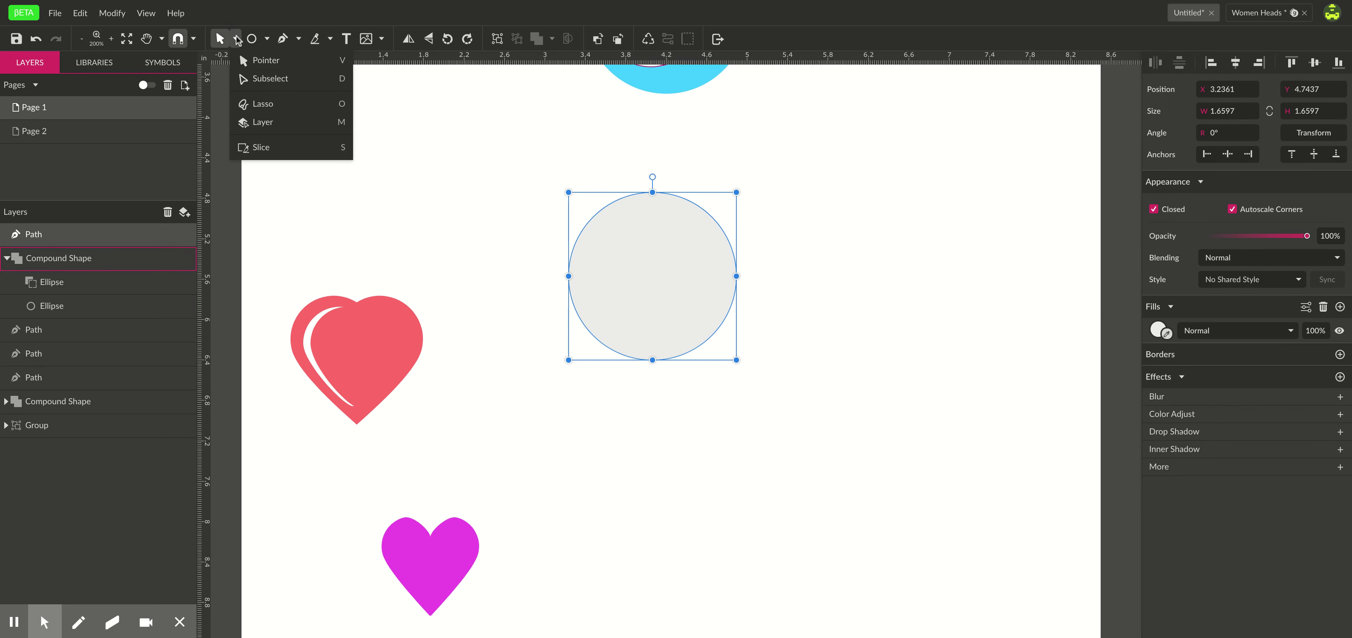
pyautogui.click(244, 81)
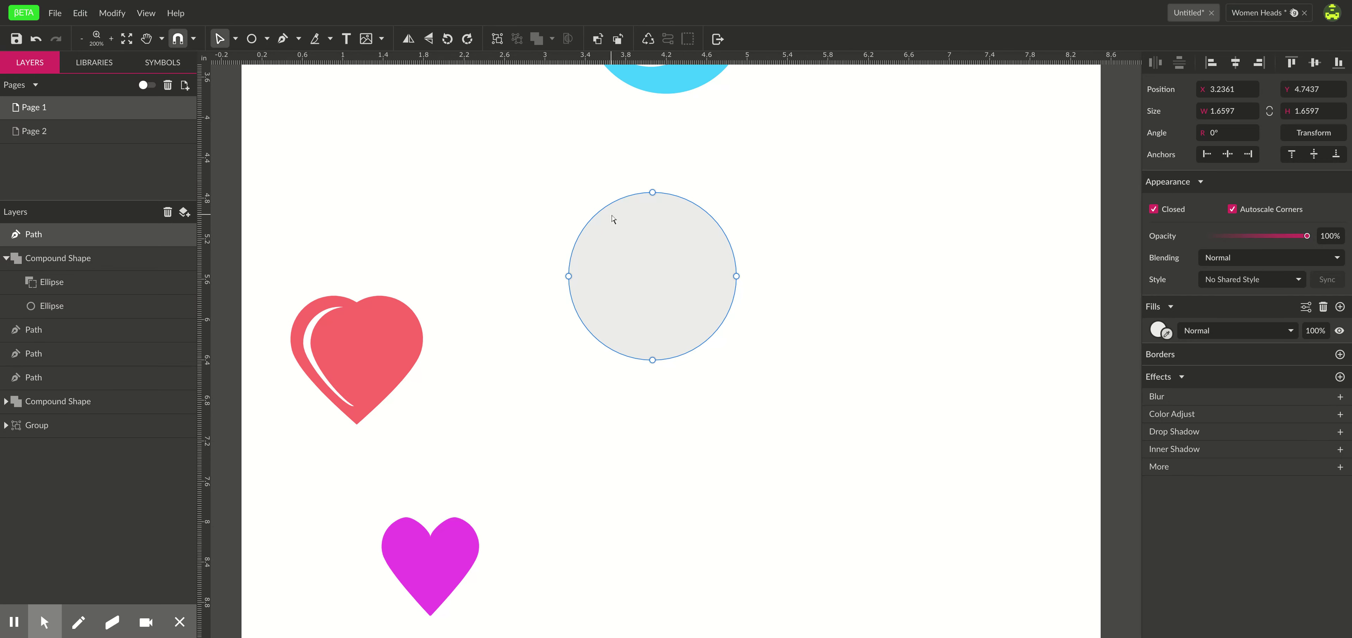
pyautogui.click(652, 360)
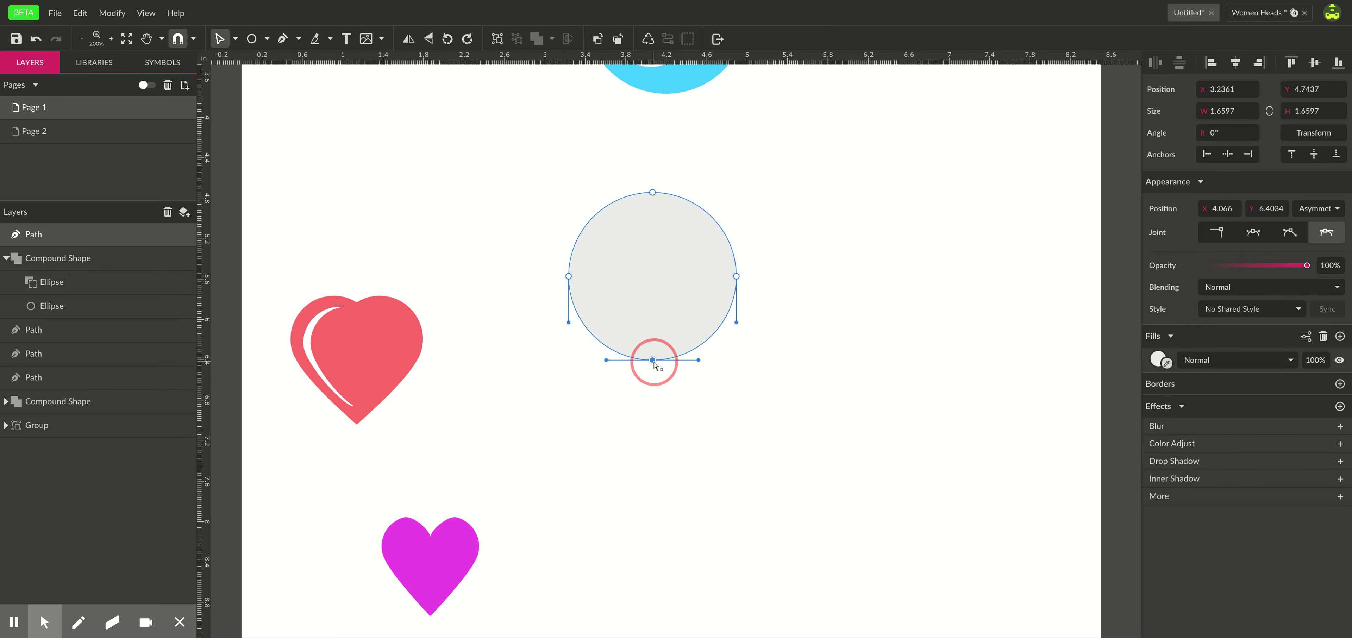
pyautogui.click(1217, 234)
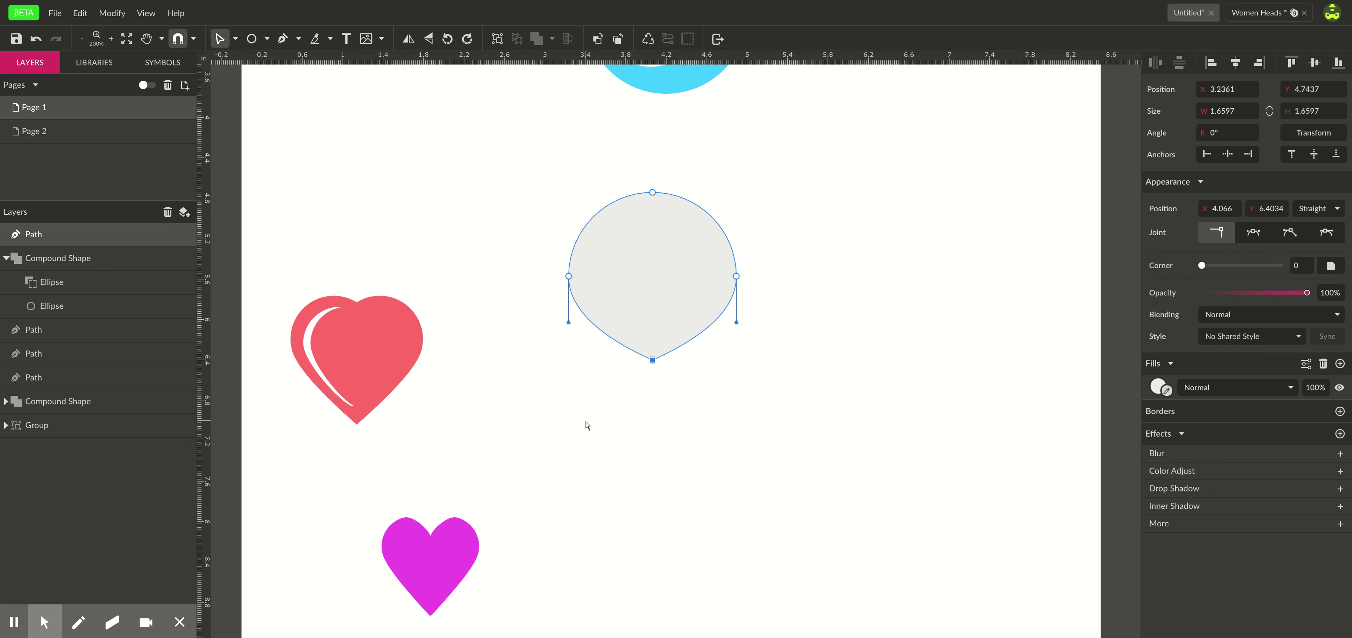
pyautogui.moveTo(652, 360); pyautogui.dragTo(652, 478)
pyautogui.click(786, 464)
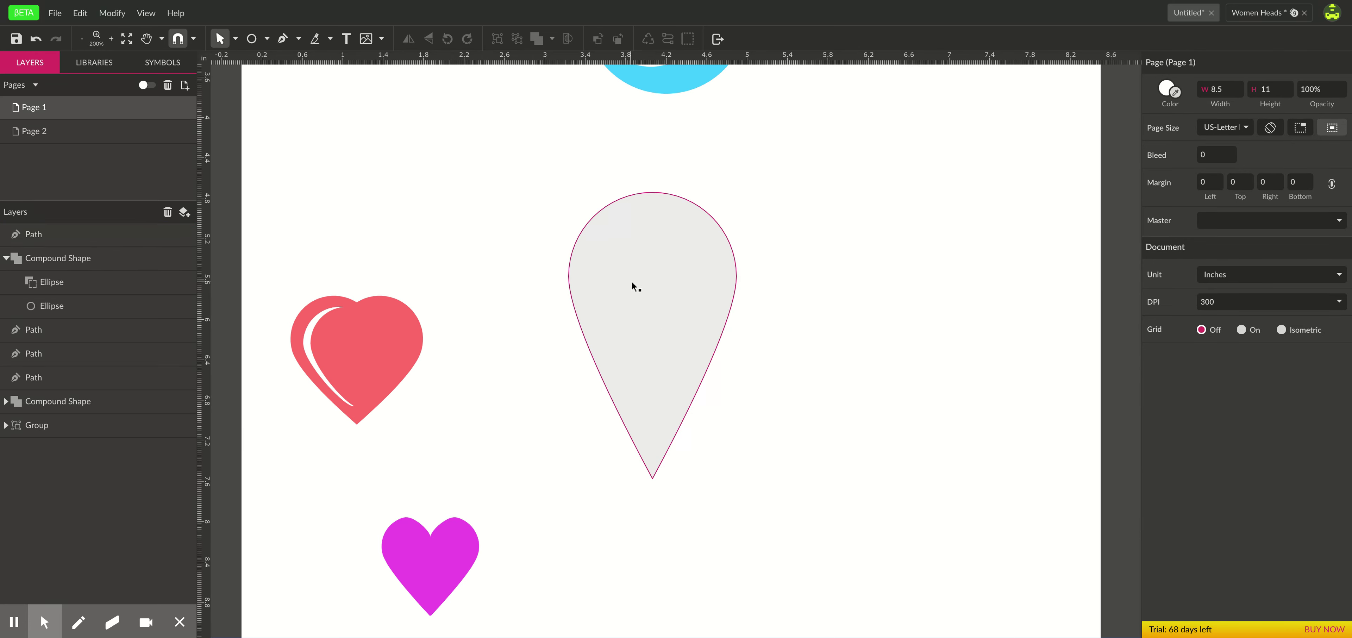
# Duplicate the grey teardrop, move the copy right, and tilt it
pyautogui.click(235, 39)
pyautogui.click(245, 61)
pyautogui.click(664, 300)
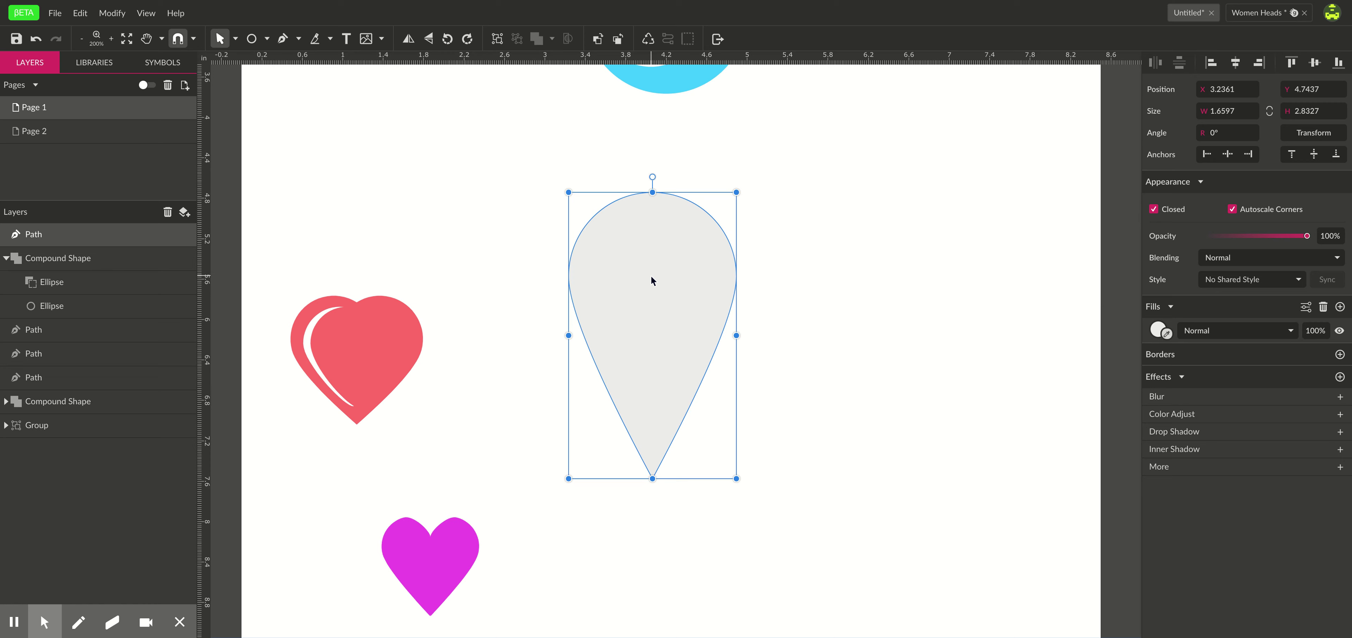
pyautogui.hotkey('ctrl', 'd')
pyautogui.moveTo(652, 281); pyautogui.dragTo(854, 257)
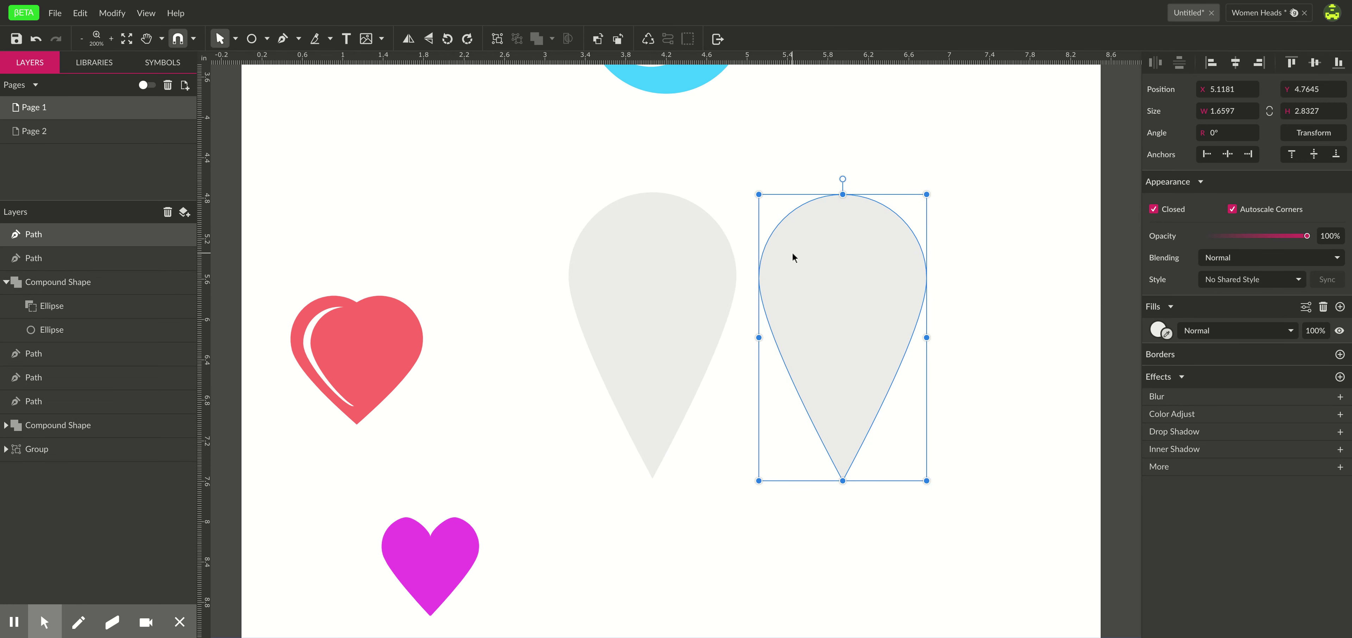
pyautogui.moveTo(845, 177); pyautogui.dragTo(869, 206)
# Rotate the left teardrop 15° and slide it against the copy so their bottom points meet
pyautogui.click(643, 241)
pyautogui.moveTo(651, 180); pyautogui.dragTo(603, 181)
pyautogui.moveTo(656, 290); pyautogui.dragTo(770, 293)
pyautogui.click(574, 317)
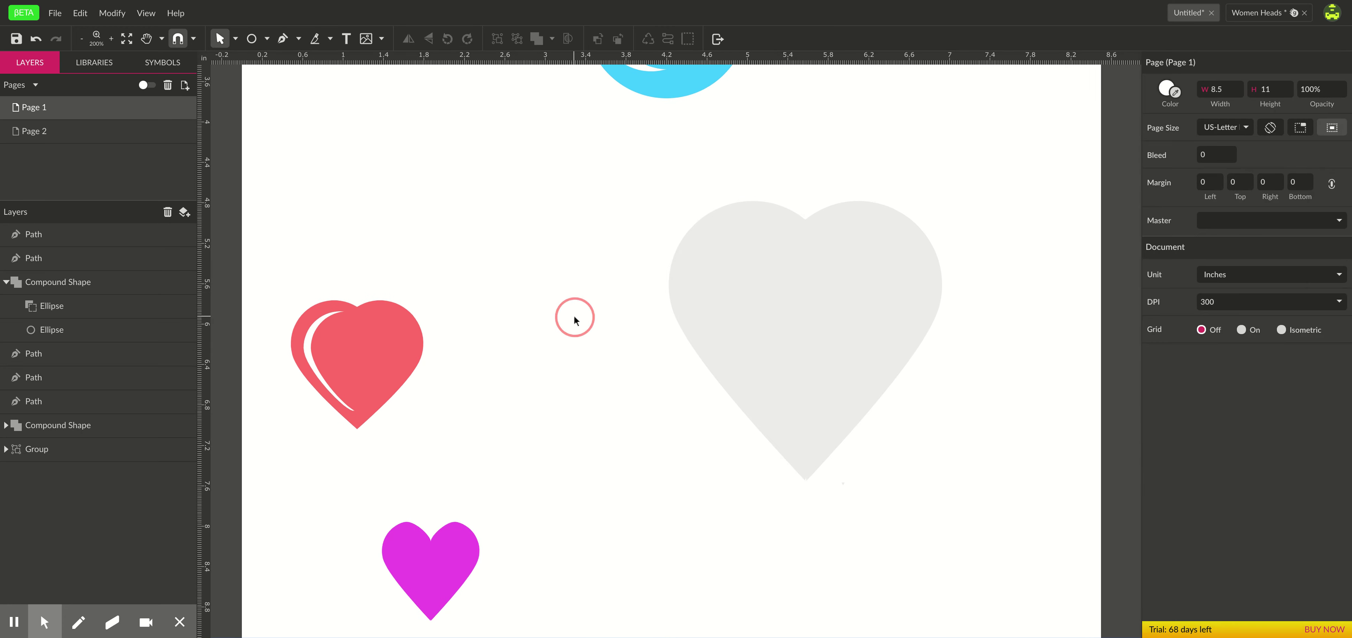
pyautogui.click(742, 292)
pyautogui.moveTo(740, 288); pyautogui.dragTo(741, 287)
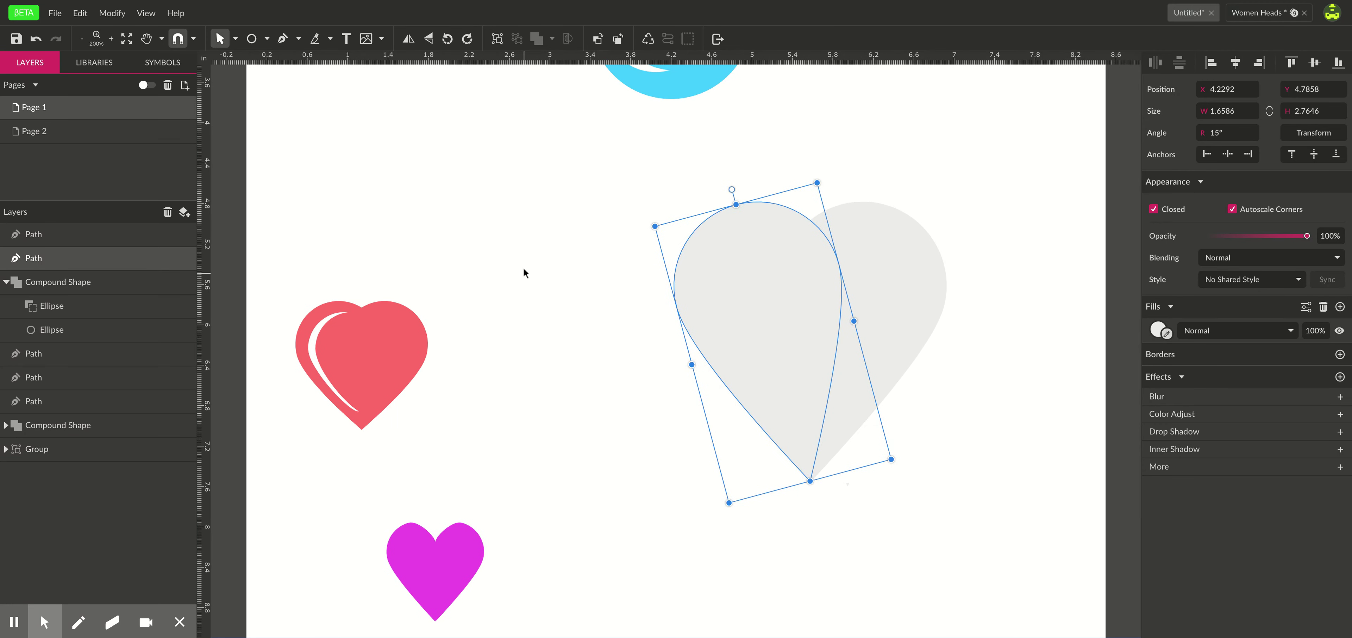
pyautogui.click(655, 267)
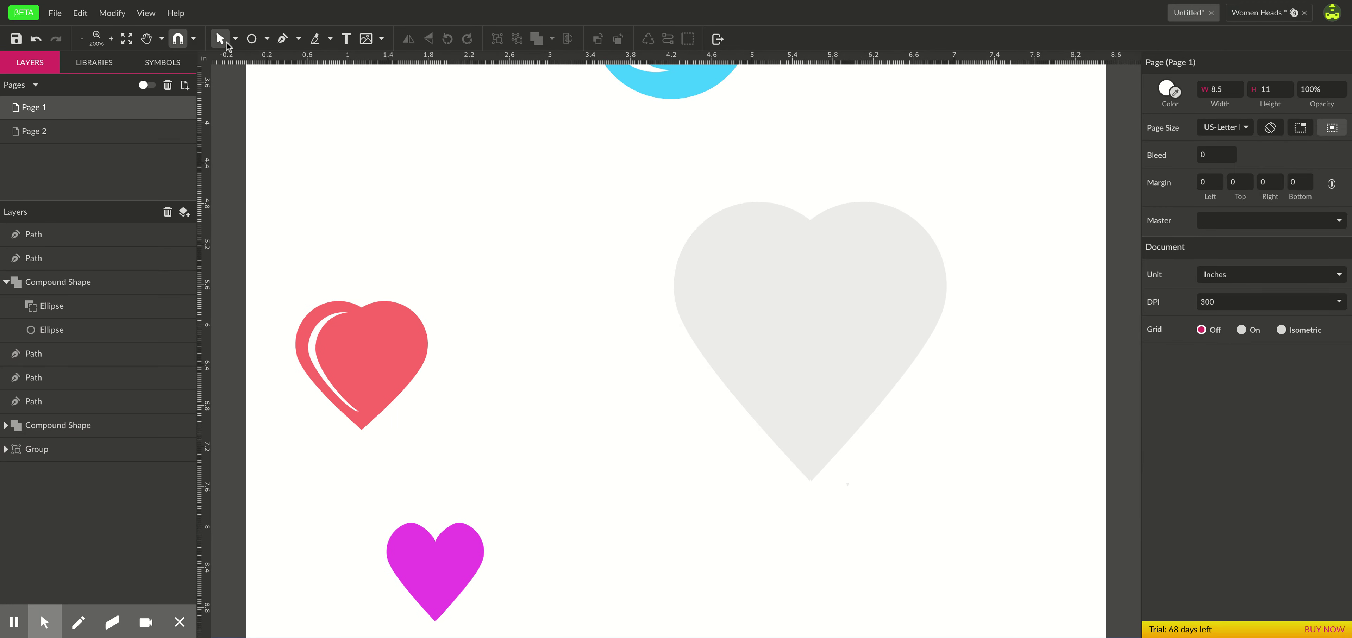
# Combine both teardrop halves into one compound heart, fill it red (#FF0000), and move it left
pyautogui.moveTo(632, 192); pyautogui.dragTo(920, 392)
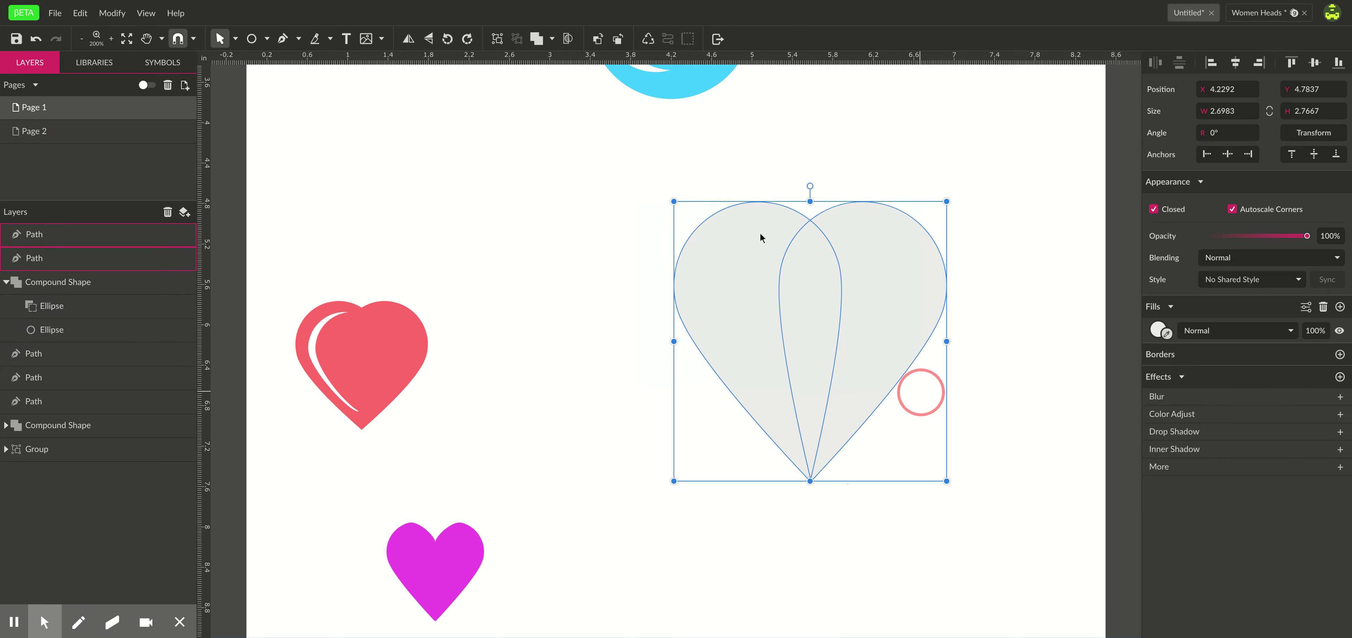
pyautogui.click(536, 40)
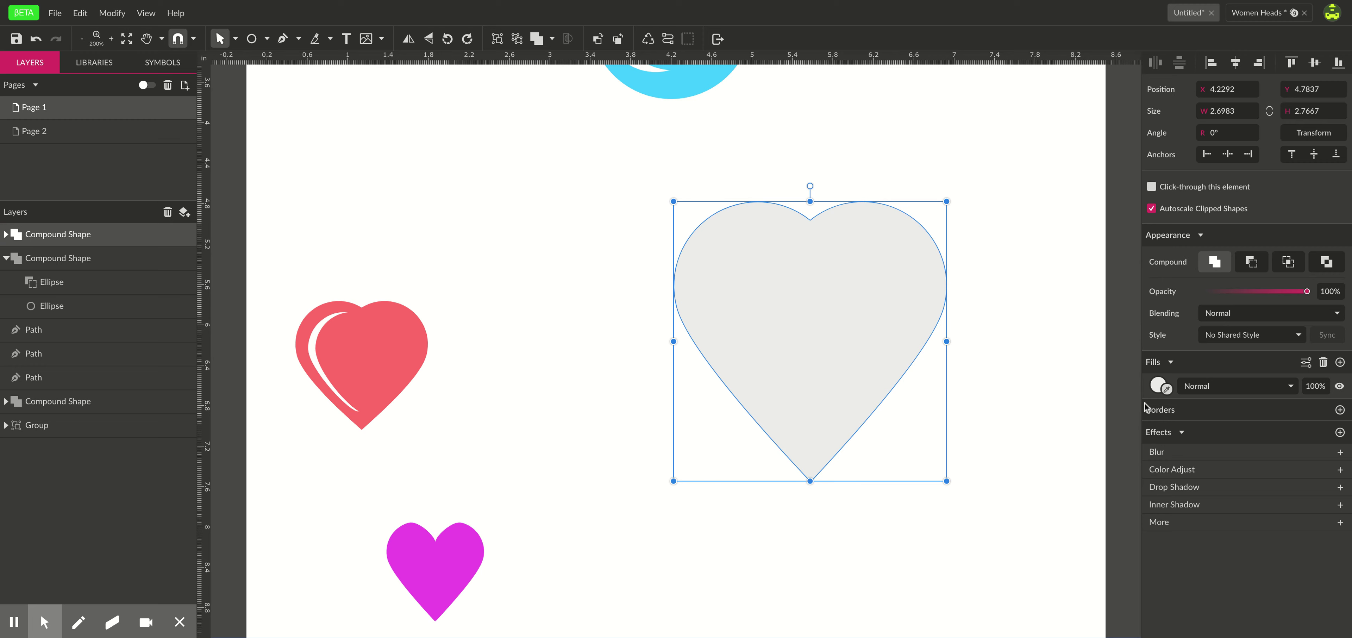
pyautogui.moveTo(838, 355); pyautogui.dragTo(802, 347)
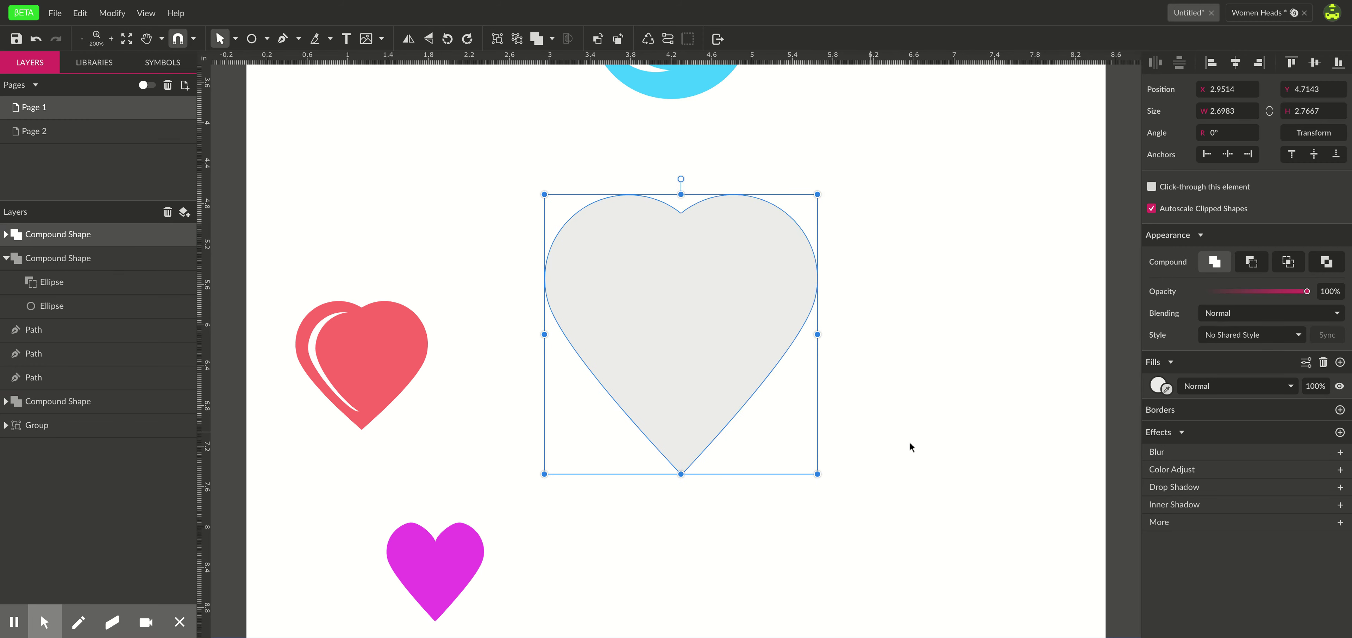
pyautogui.click(1157, 389)
pyautogui.click(1180, 362)
pyautogui.moveTo(747, 376); pyautogui.dragTo(677, 331)
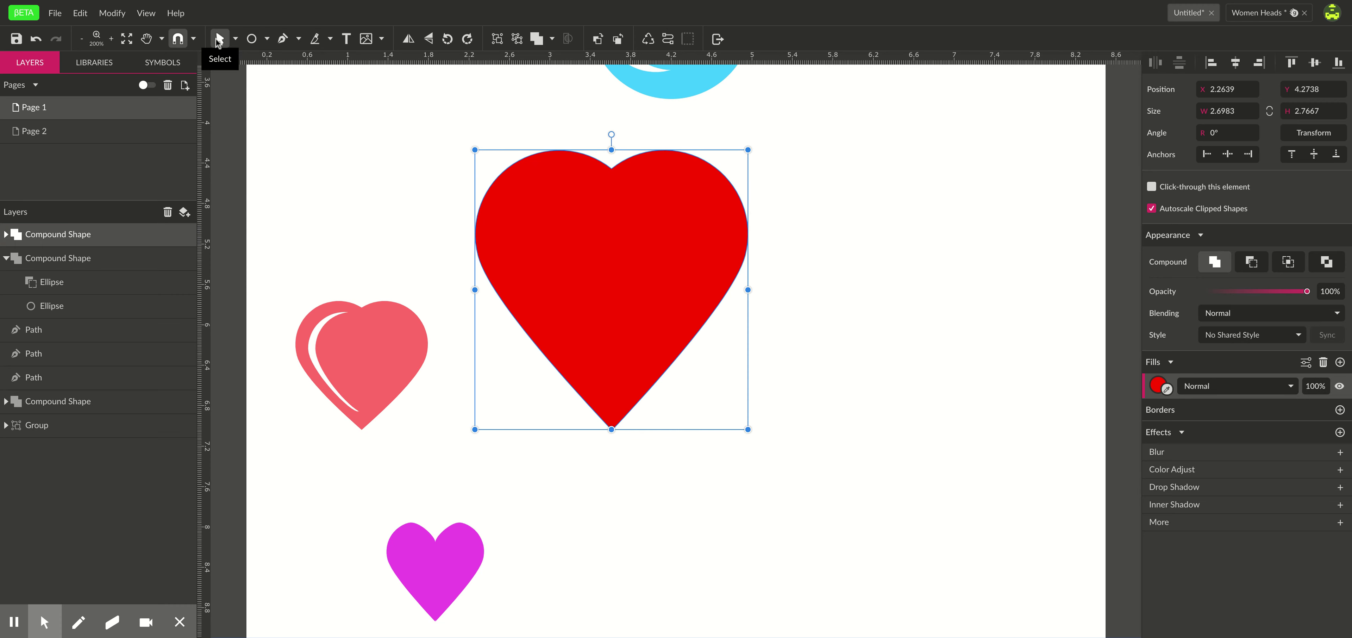
# Draw a circle right of the heart, duplicate it offset right, and subtract them into a crescent
pyautogui.click(252, 38)
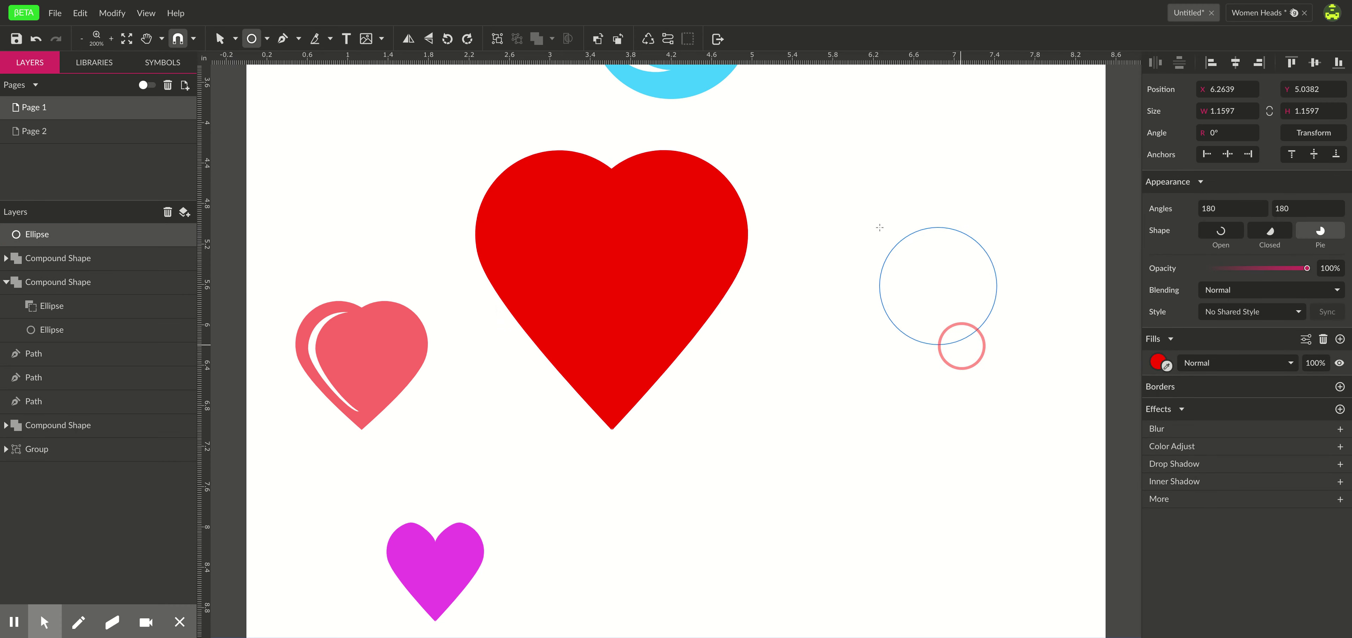
pyautogui.moveTo(961, 346); pyautogui.dragTo(964, 348)
pyautogui.moveTo(942, 290); pyautogui.dragTo(958, 293)
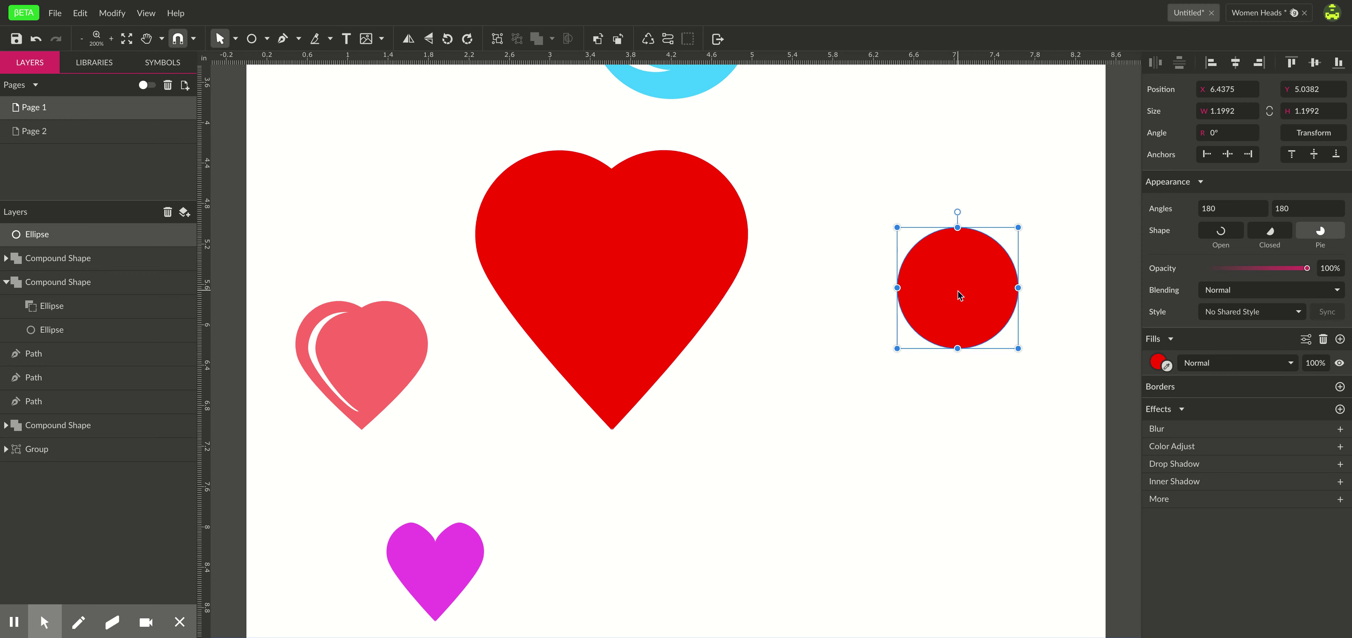
pyautogui.hotkey('ctrl', 'd')
pyautogui.moveTo(957, 290); pyautogui.dragTo(977, 290)
pyautogui.moveTo(886, 217); pyautogui.dragTo(968, 309)
pyautogui.click(552, 39)
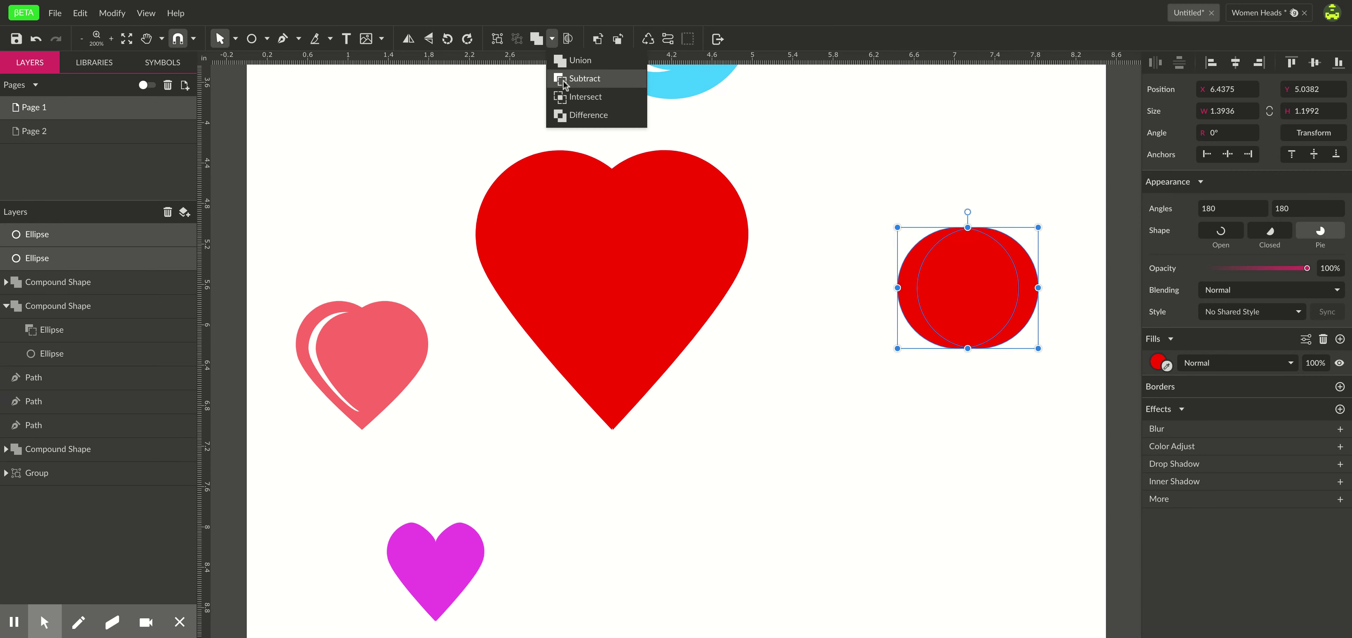
pyautogui.click(564, 84)
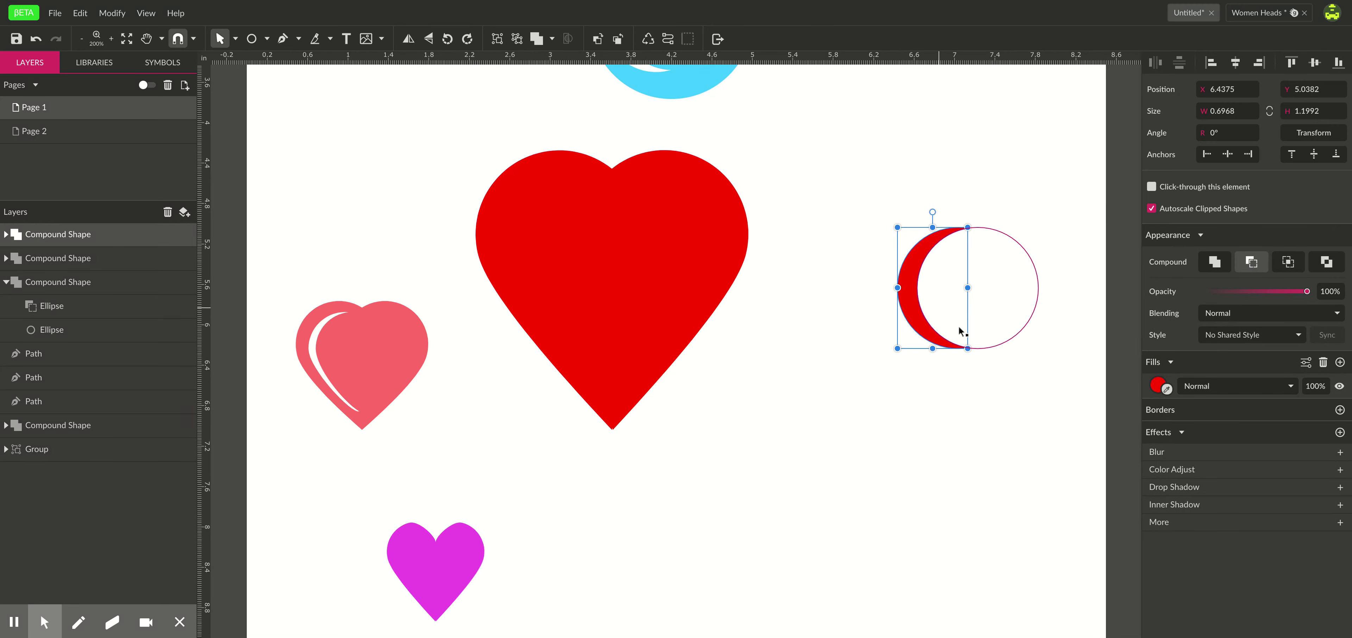
# Fill the crescent white and move it onto the red heart's upper left
pyautogui.click(1159, 388)
pyautogui.moveTo(1166, 215); pyautogui.dragTo(1134, 157)
pyautogui.click(877, 227)
pyautogui.moveTo(886, 220); pyautogui.dragTo(965, 317)
pyautogui.moveTo(905, 289); pyautogui.dragTo(517, 251)
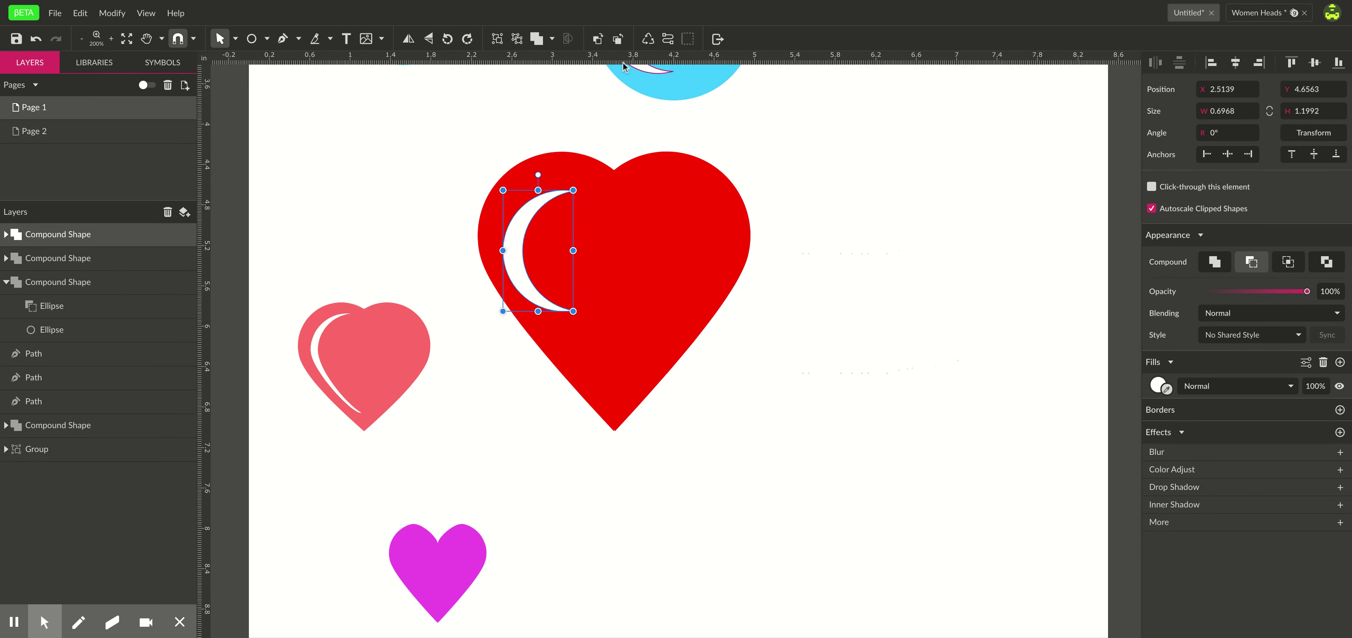
# Convert the crescent to a path and drag its lower tip down toward the heart's point
pyautogui.click(669, 39)
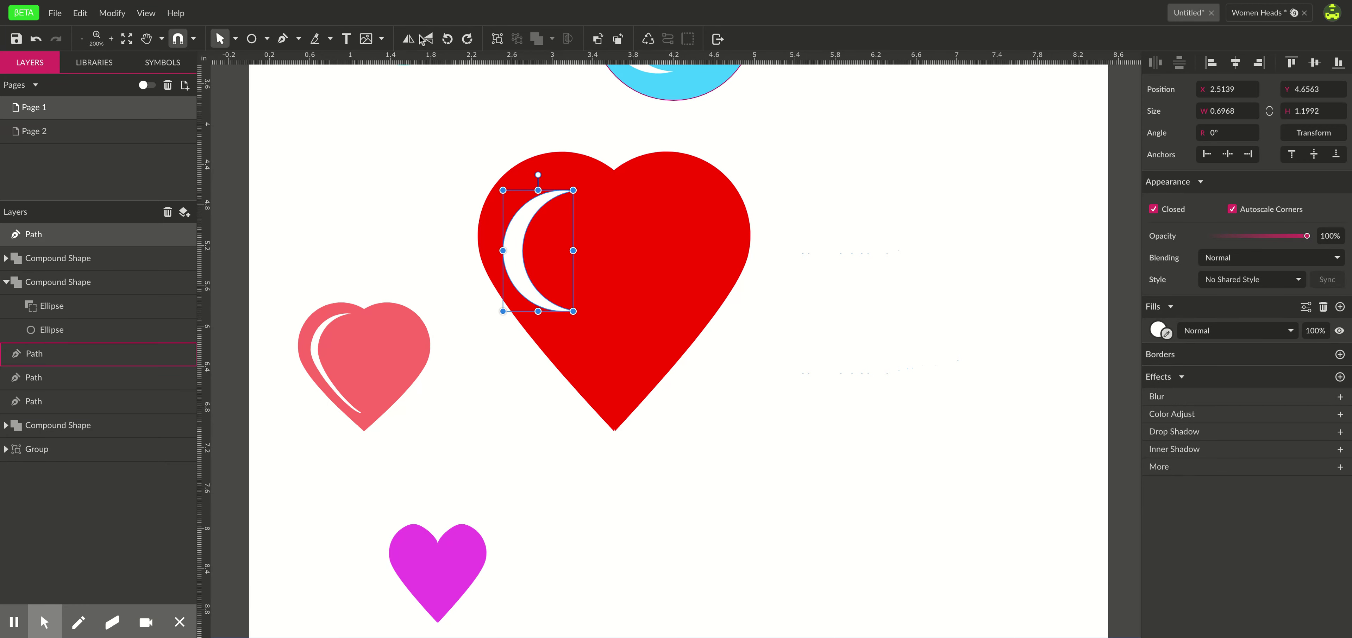
pyautogui.click(235, 38)
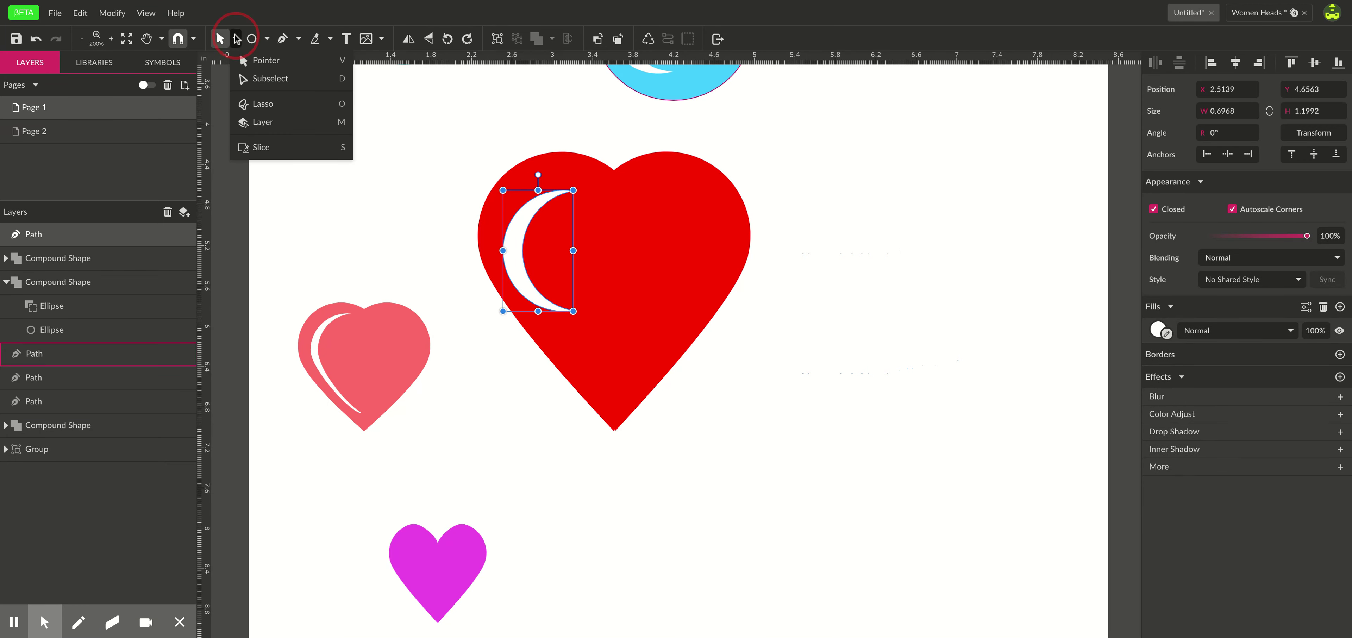
pyautogui.click(252, 81)
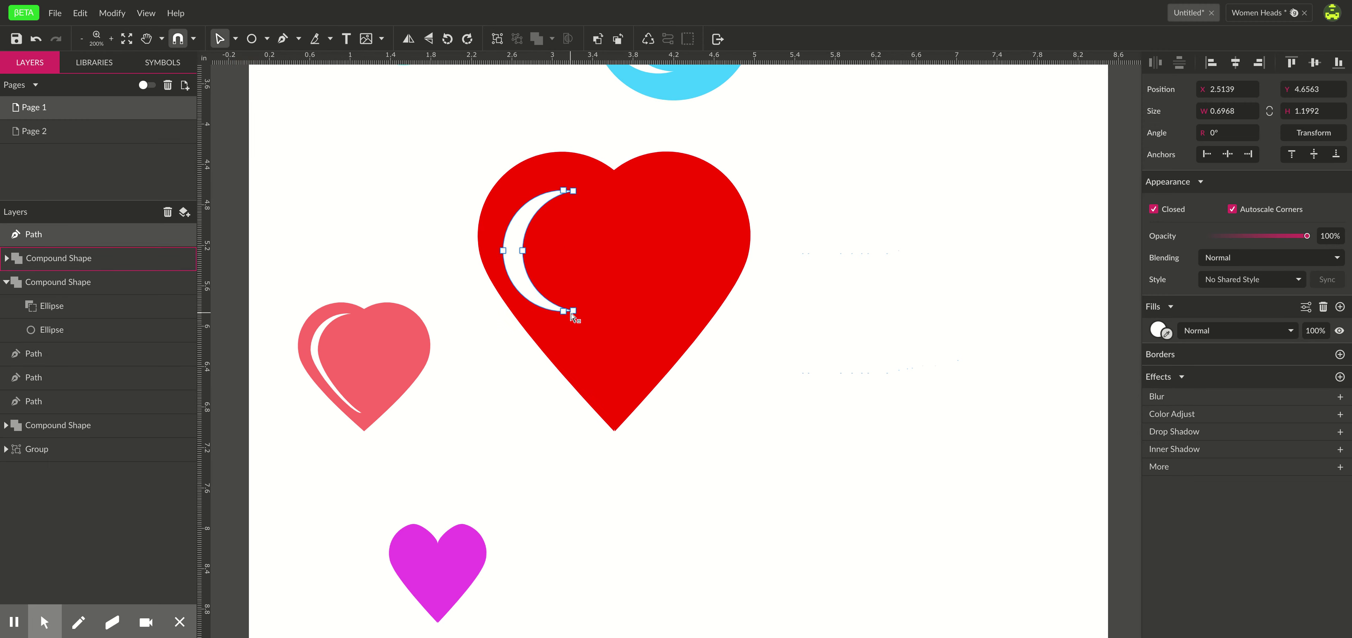
pyautogui.moveTo(573, 311); pyautogui.dragTo(601, 398)
pyautogui.click(571, 394)
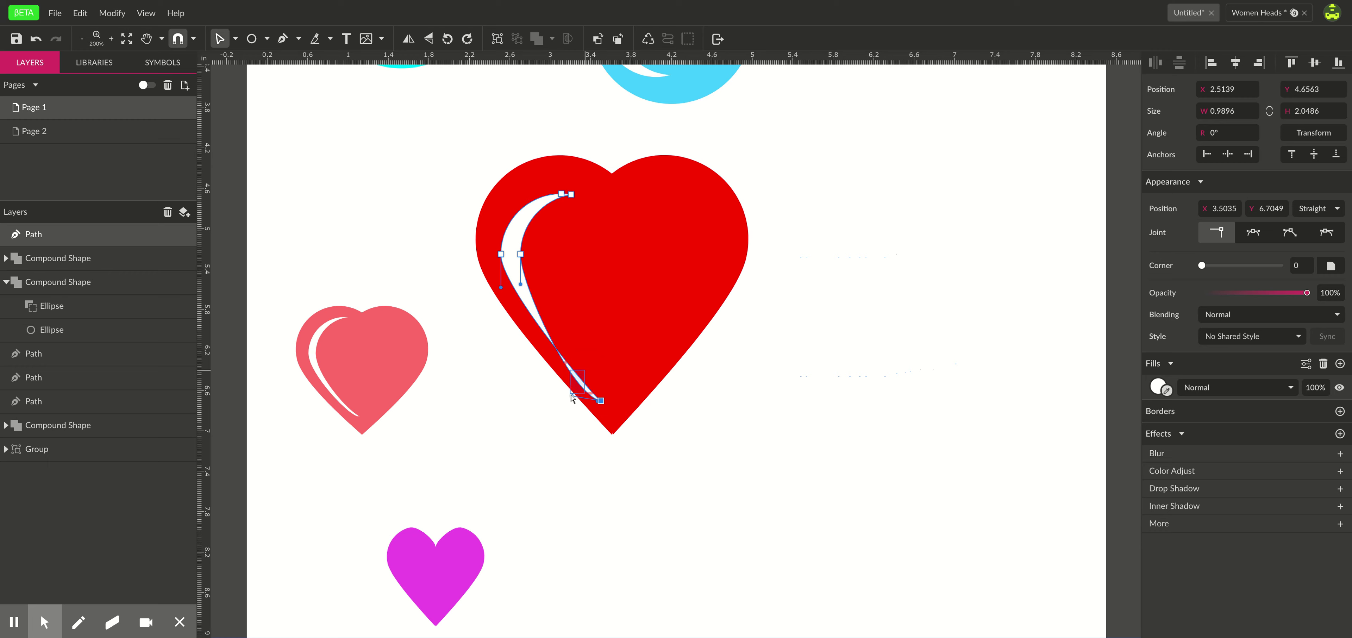
# Zoom in and adjust the bottom anchor's Bézier handle to widen the crescent's inner curve
pyautogui.press('z')
pyautogui.click(591, 392)
pyautogui.click(594, 396)
pyautogui.press('v')
pyautogui.click(606, 405)
pyautogui.moveTo(555, 401); pyautogui.dragTo(582, 345)
# Zoom out and pan to bring the hearts and blue teardrops all into view
pyautogui.press('h')
pyautogui.keyDown('alt'); pyautogui.click(805, 380); pyautogui.keyUp('alt')
pyautogui.press('Escape')
pyautogui.click(625, 239)
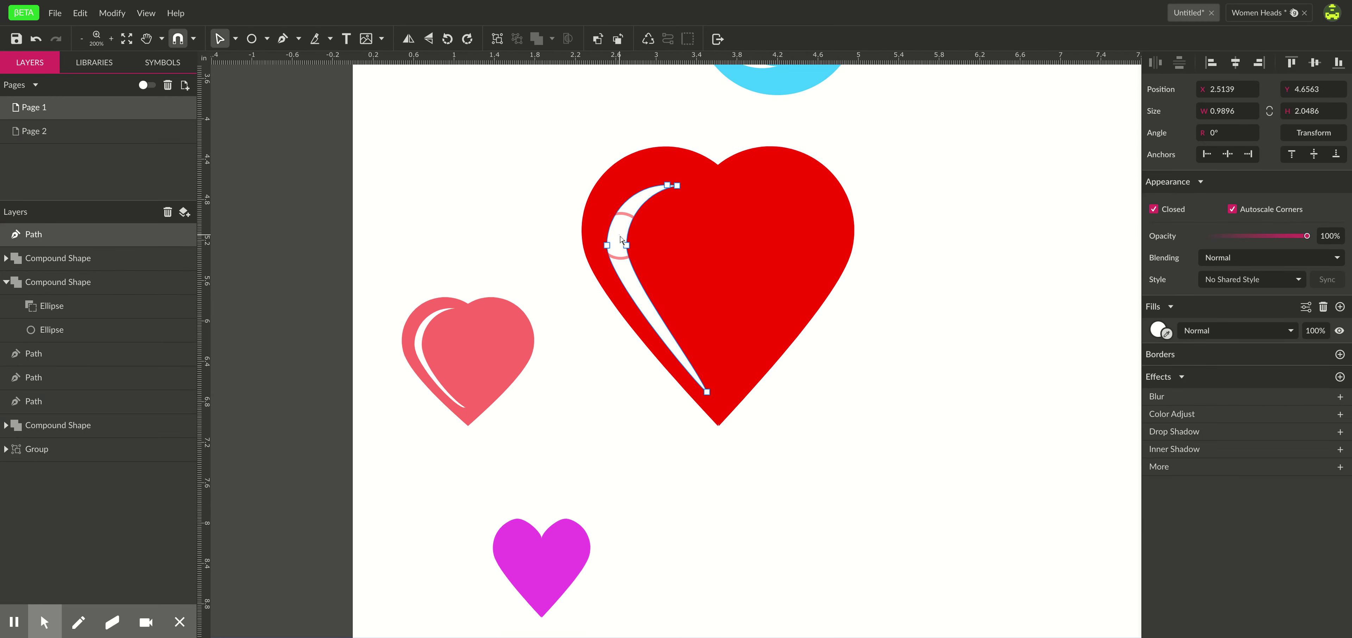
pyautogui.scroll(1, 621, 240)
pyautogui.press('z')
pyautogui.click(927, 181)
pyautogui.keyDown('alt'); pyautogui.click(927, 181); pyautogui.keyUp('alt')
pyautogui.keyDown('alt'); pyautogui.click(928, 183); pyautogui.keyUp('alt')
pyautogui.press('h')
pyautogui.moveTo(928, 183); pyautogui.dragTo(763, 387)
pyautogui.press('v')
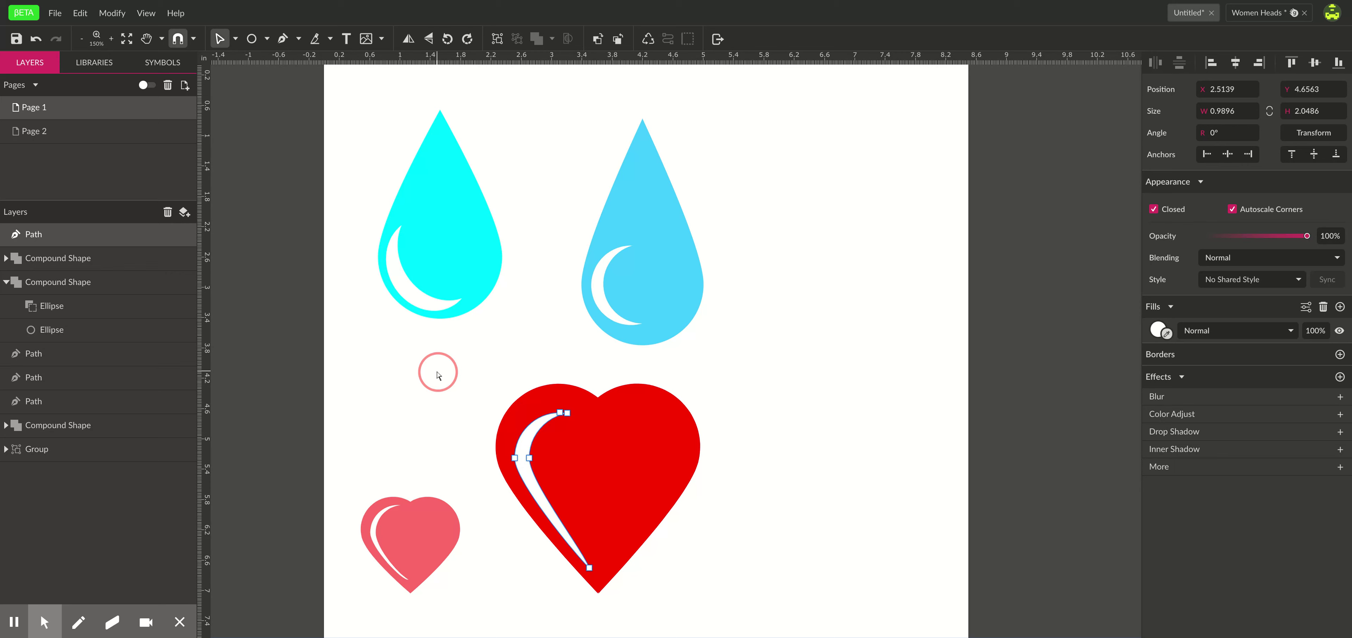